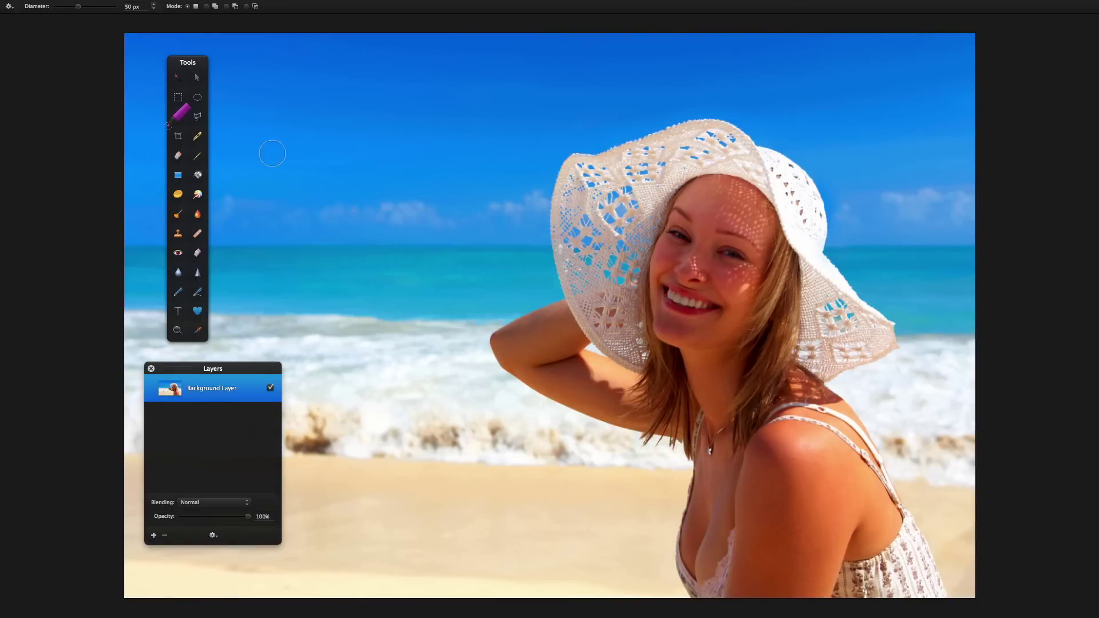
Paint-select the woman's hat, face, arm and hair, and cut her onto her own layer.
mouse_move(591, 195)
mouse_down()
mouse_move(621, 182)
mouse_move(614, 171)
mouse_up()
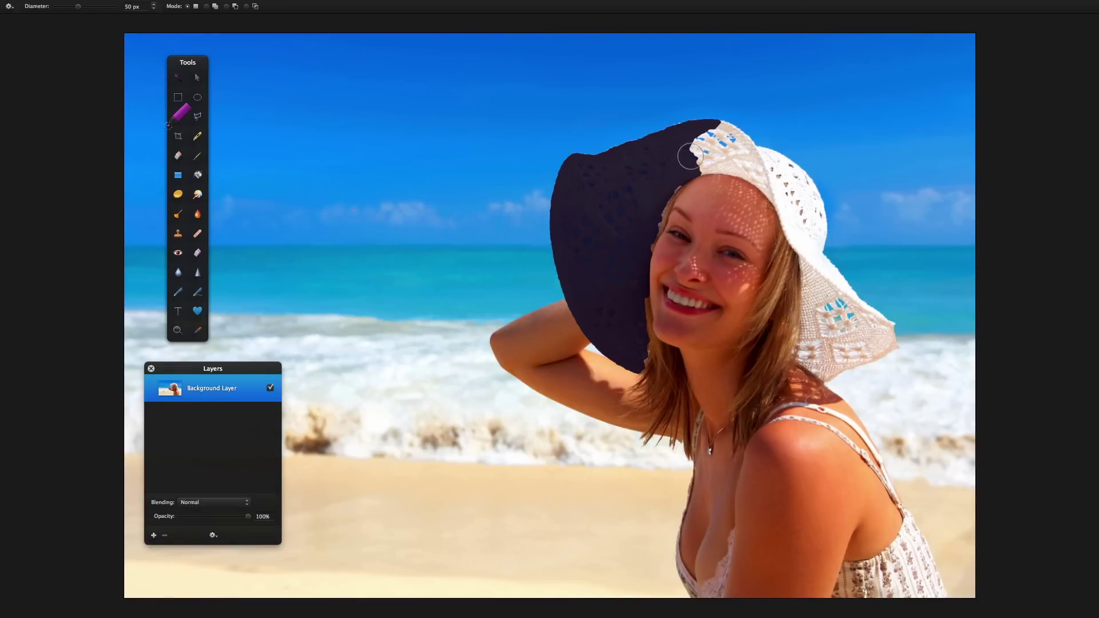
mouse_move(690, 156)
mouse_down()
mouse_move(704, 165)
mouse_move(695, 260)
mouse_move(773, 275)
mouse_move(773, 287)
mouse_up()
mouse_move(686, 326)
mouse_down()
mouse_move(632, 319)
mouse_move(828, 419)
mouse_up()
right_click(828, 420)
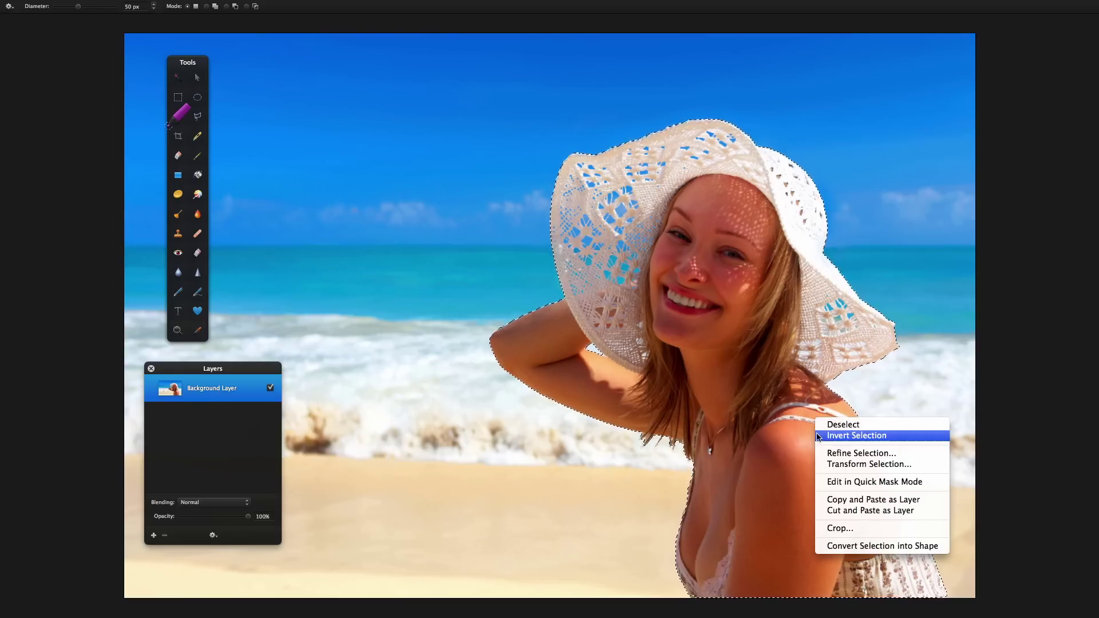
click(831, 511)
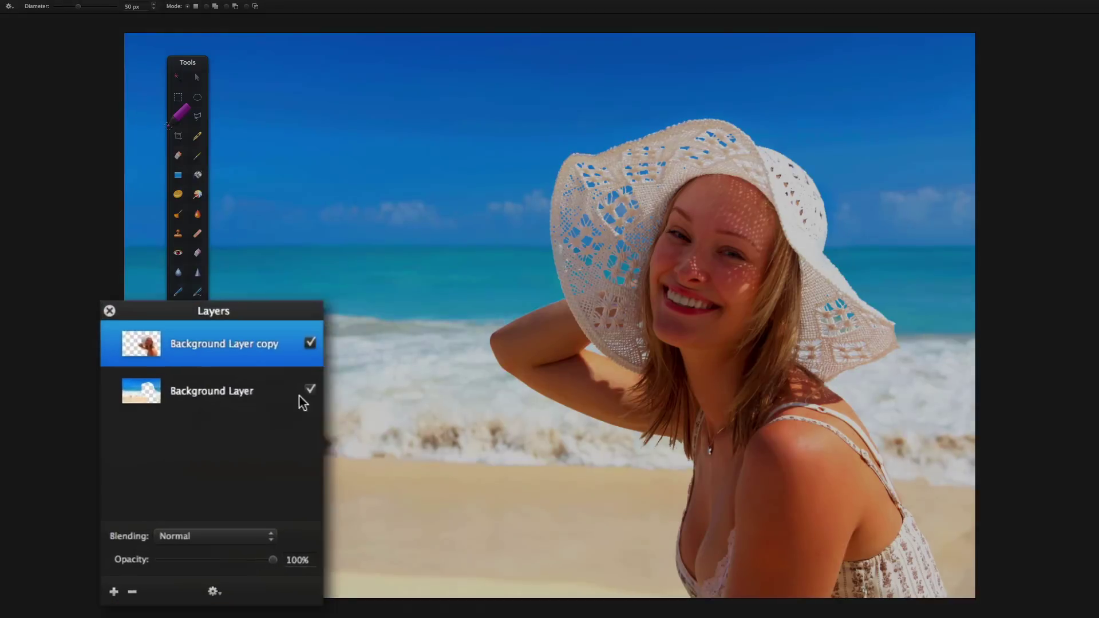
Check the cutout by toggling layers, hide the girl layer, select Background with Clone Stamp.
click(317, 385)
click(316, 384)
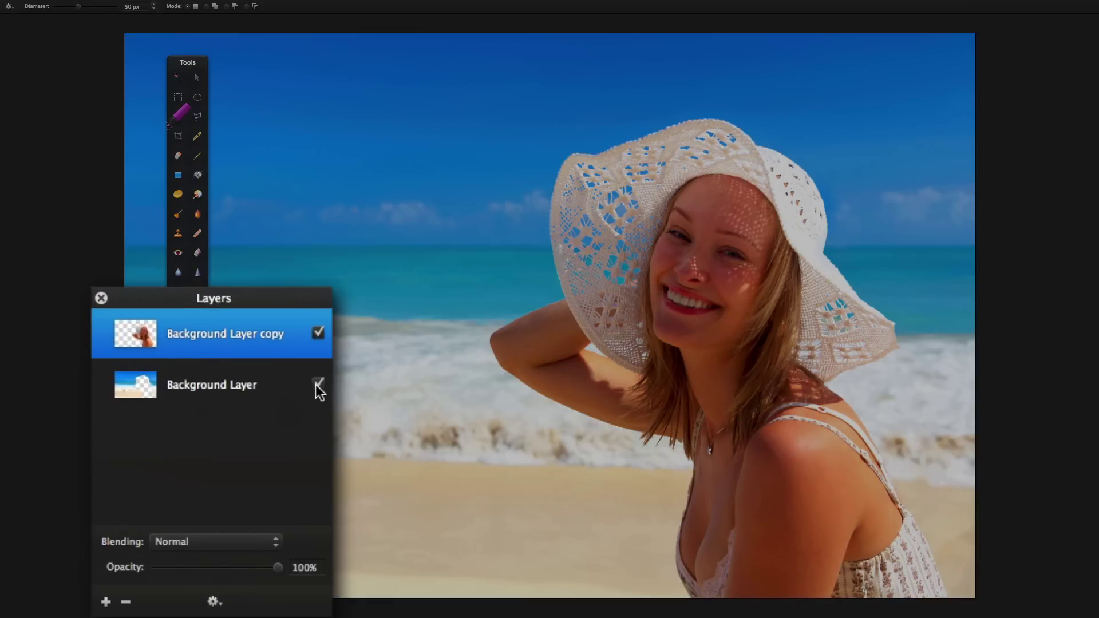
click(318, 333)
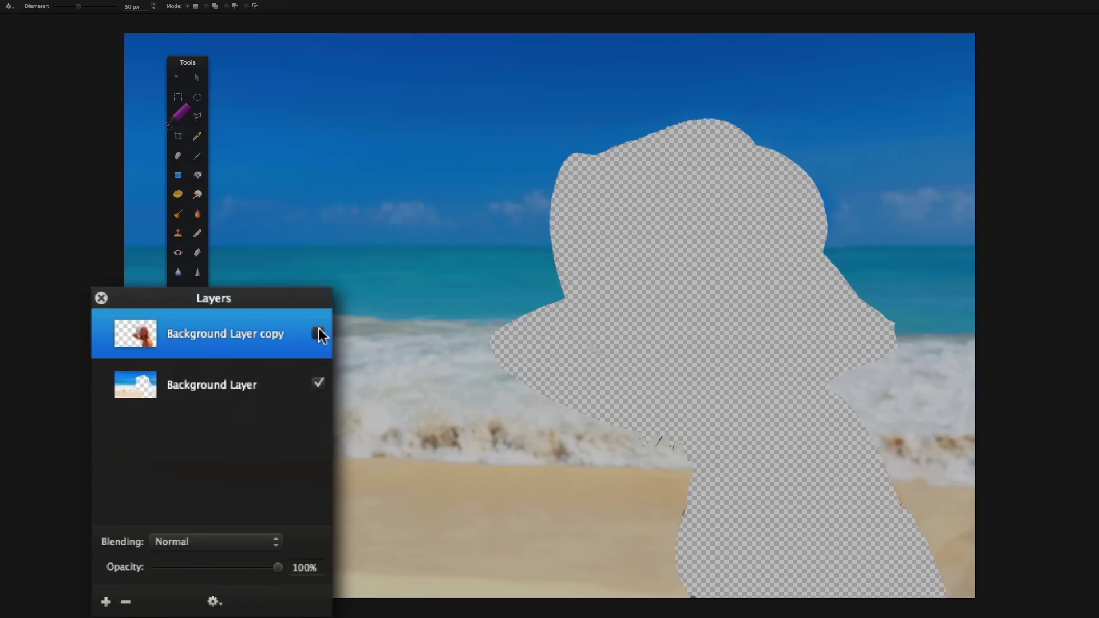
click(318, 333)
click(271, 387)
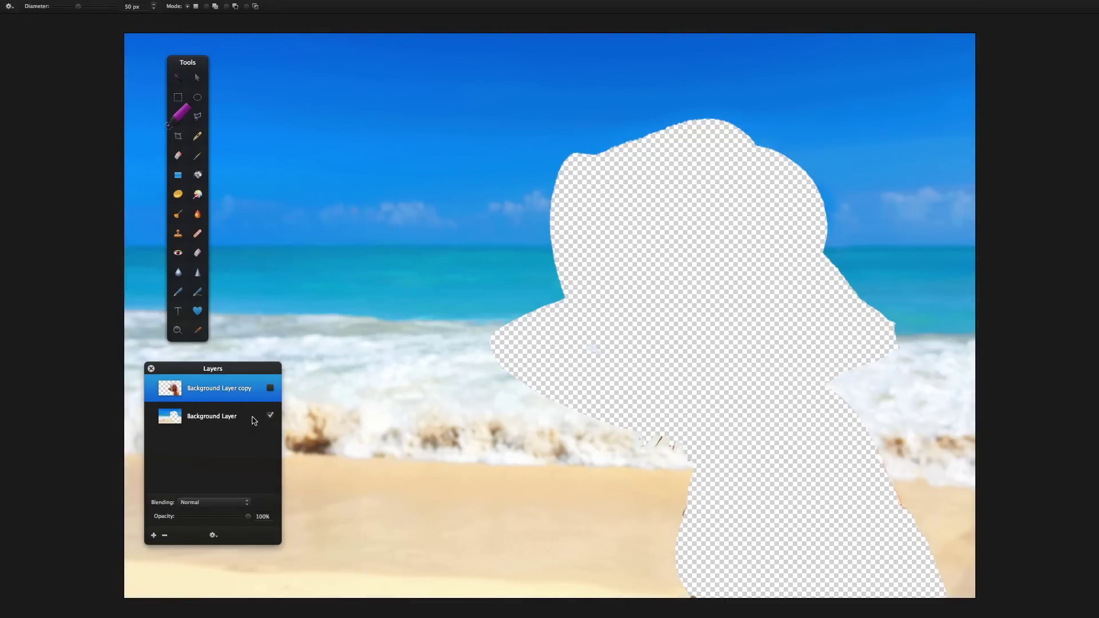
click(253, 420)
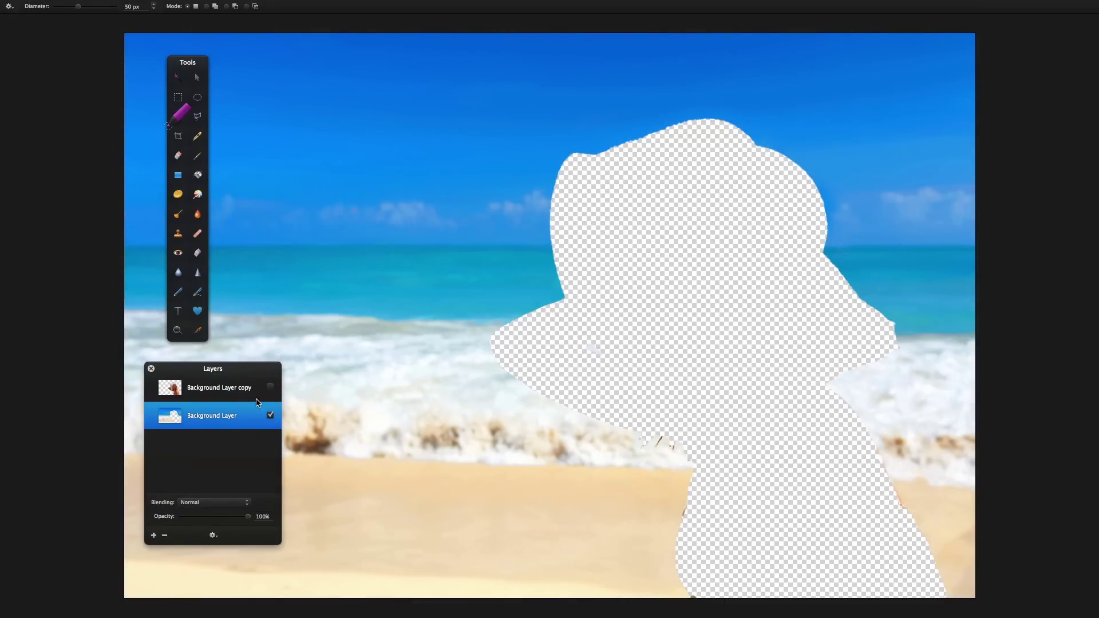
click(177, 233)
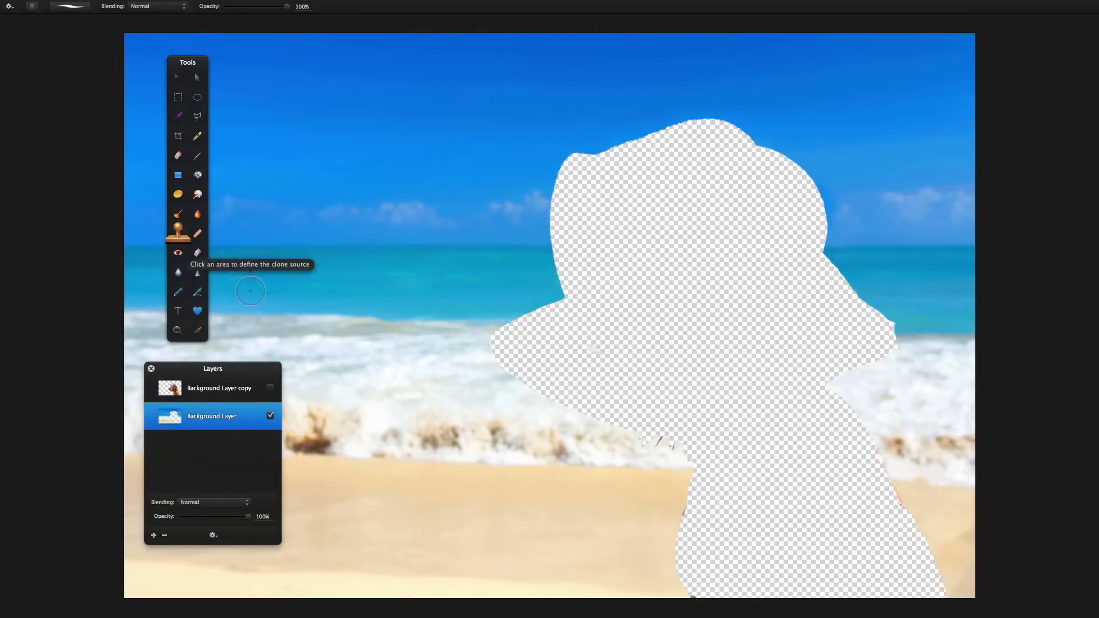
Clone sea and sky over the hole's left and upper edges, then choose Photoshop copy format.
alt+click(464, 346)
mouse_move(550, 312)
mouse_down()
mouse_move(547, 346)
mouse_move(577, 303)
mouse_up()
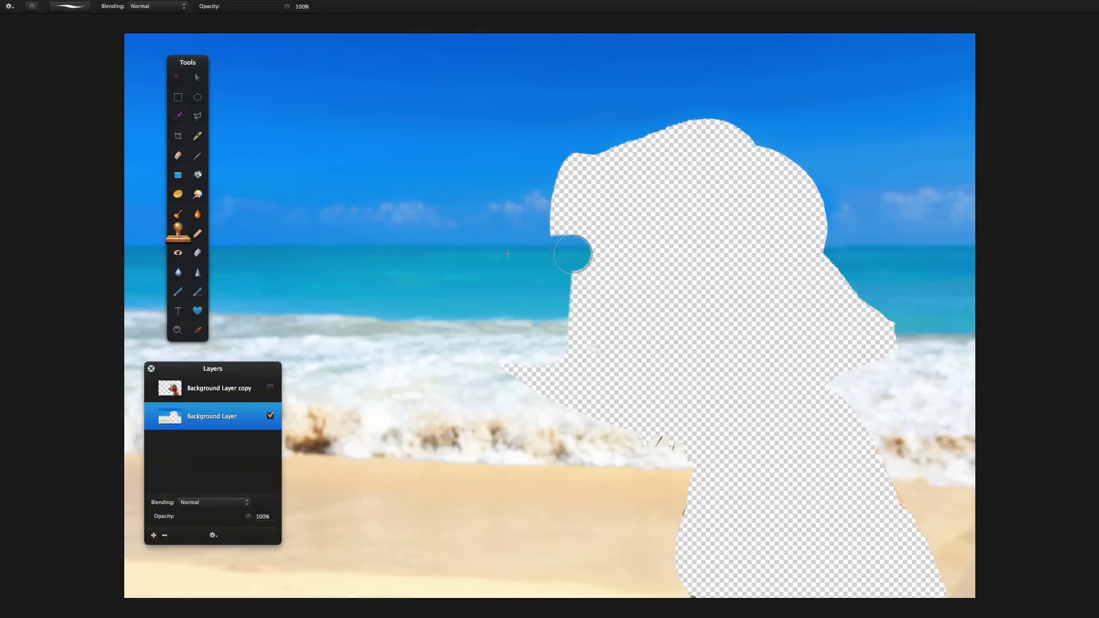
drag(567, 231, 592, 166)
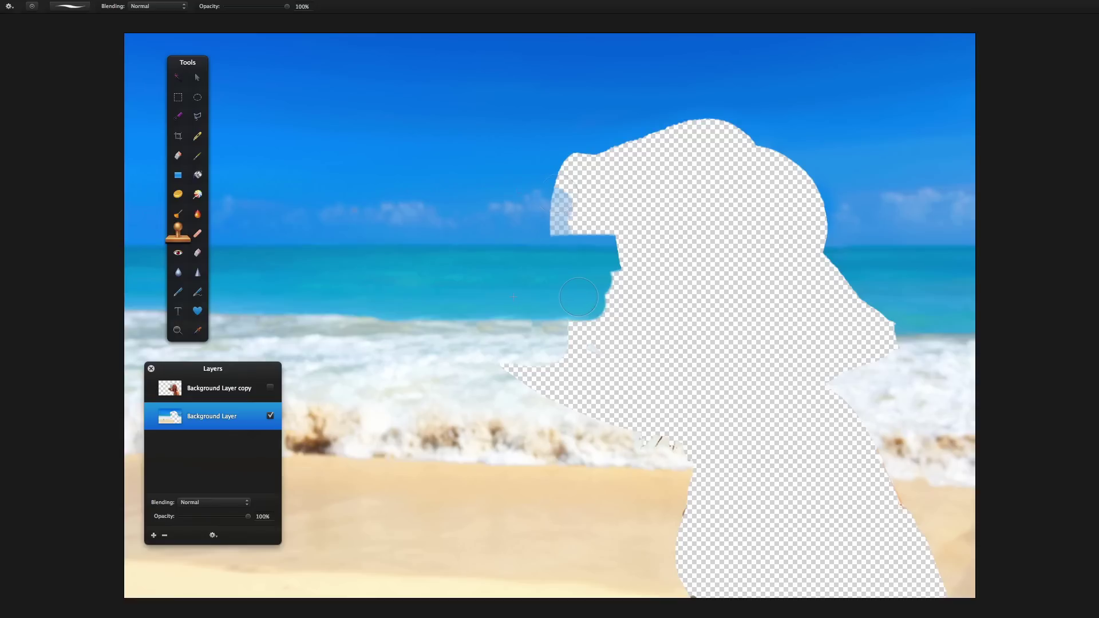
mouse_move(756, 183)
mouse_down()
mouse_move(816, 209)
mouse_move(738, 141)
mouse_up()
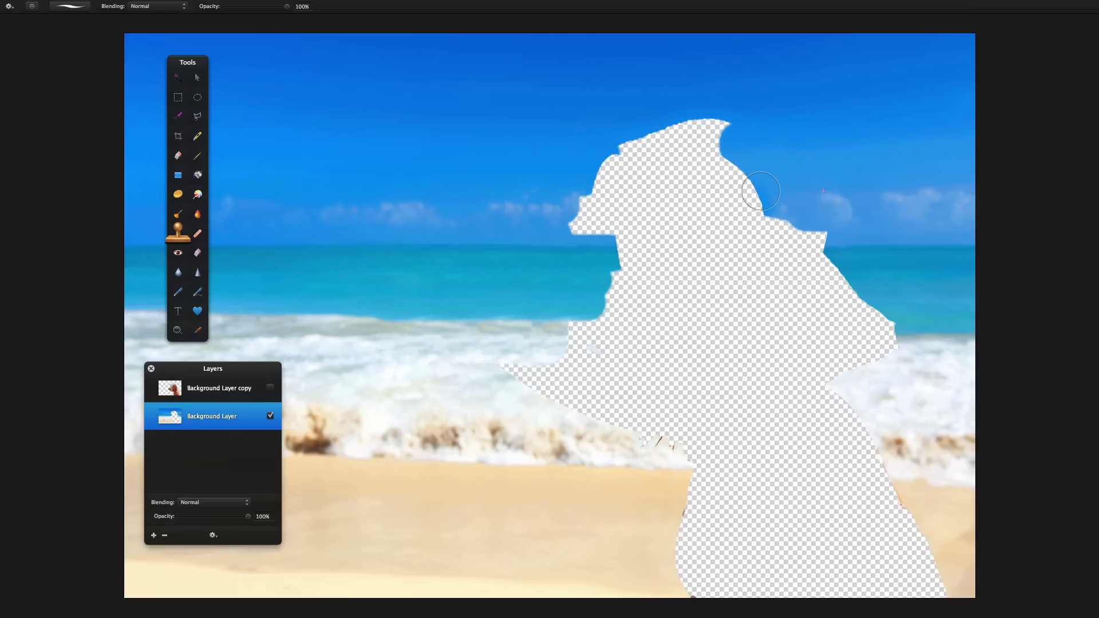
key(ctrl+z)
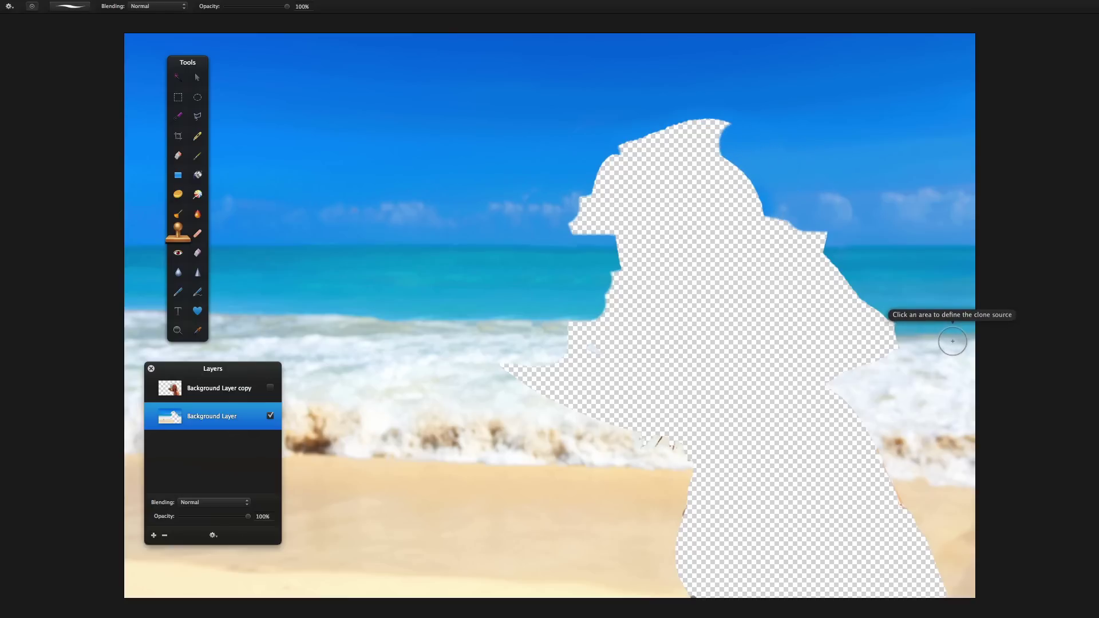
click(952, 341)
mouse_move(895, 341)
mouse_down()
mouse_move(835, 341)
mouse_move(805, 275)
mouse_up()
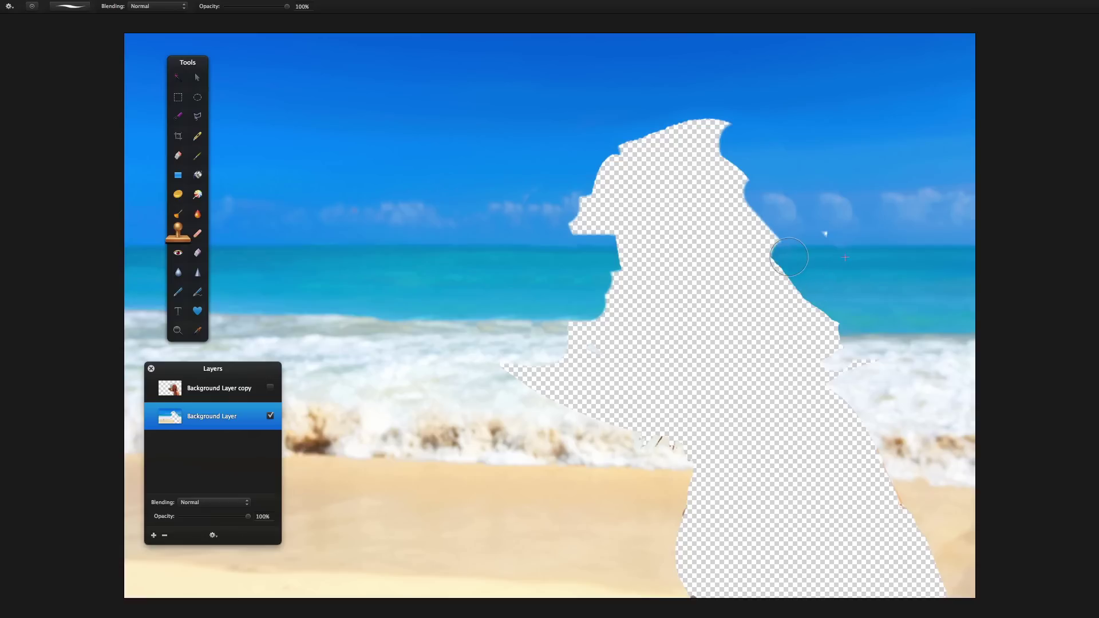
key(ctrl+z)
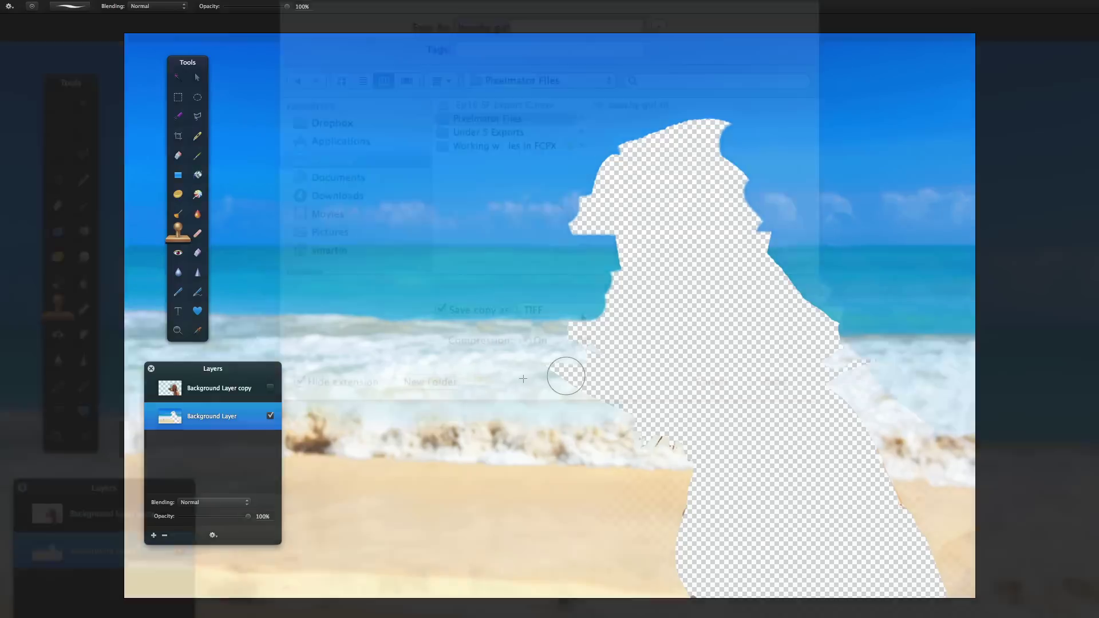
click(580, 256)
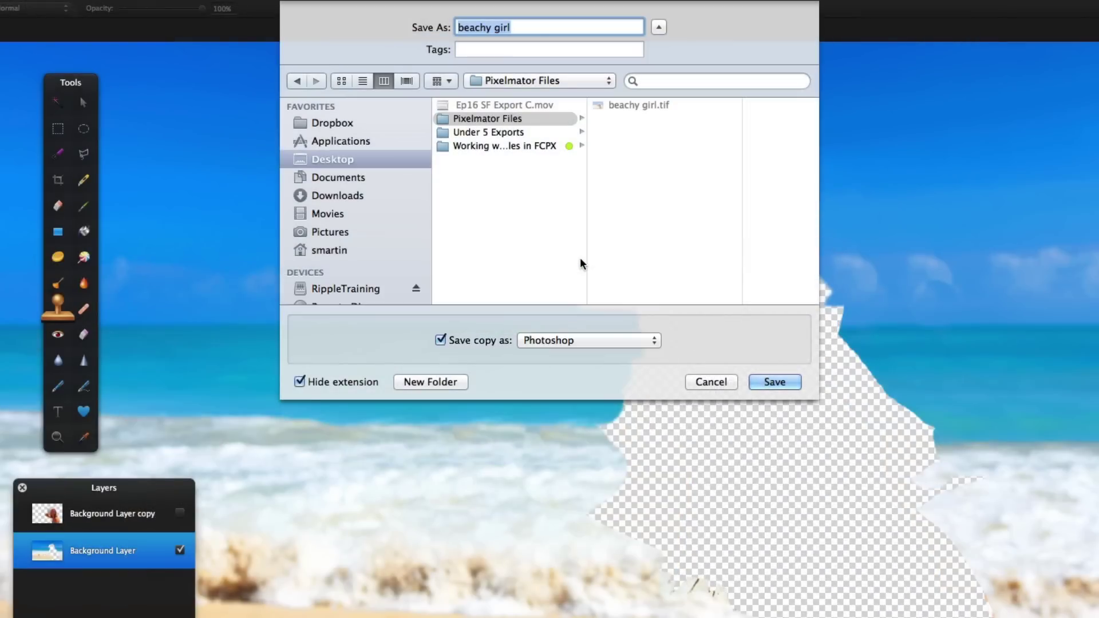
Import beachy girl.psd into Under 5, open it, and toggle the Girl and Beach layers to check them.
drag(478, 324, 352, 246)
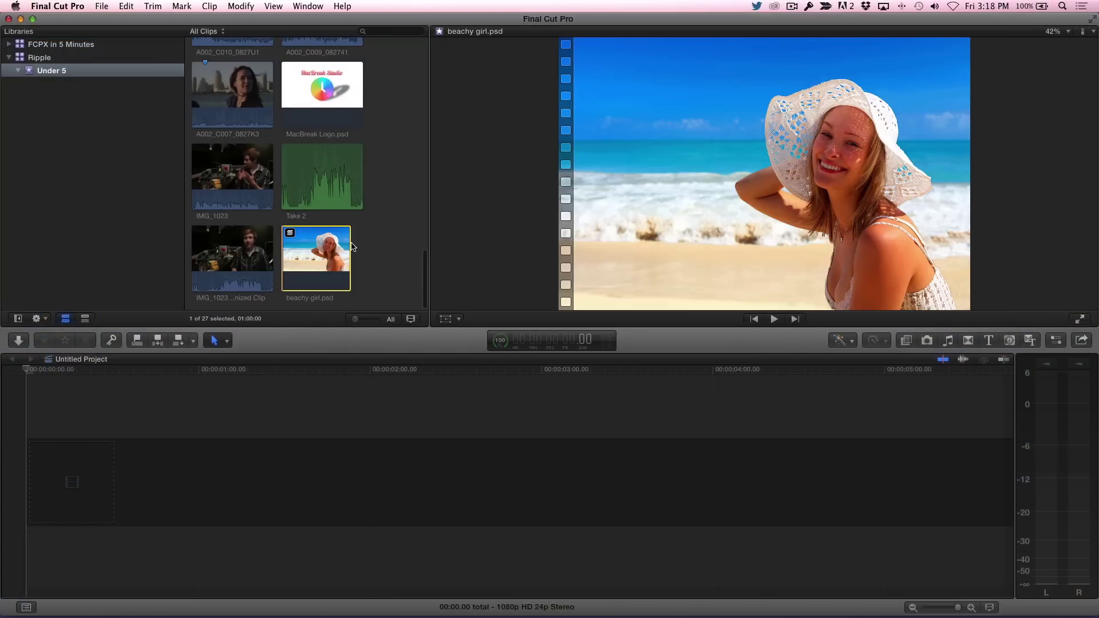
double_click(317, 260)
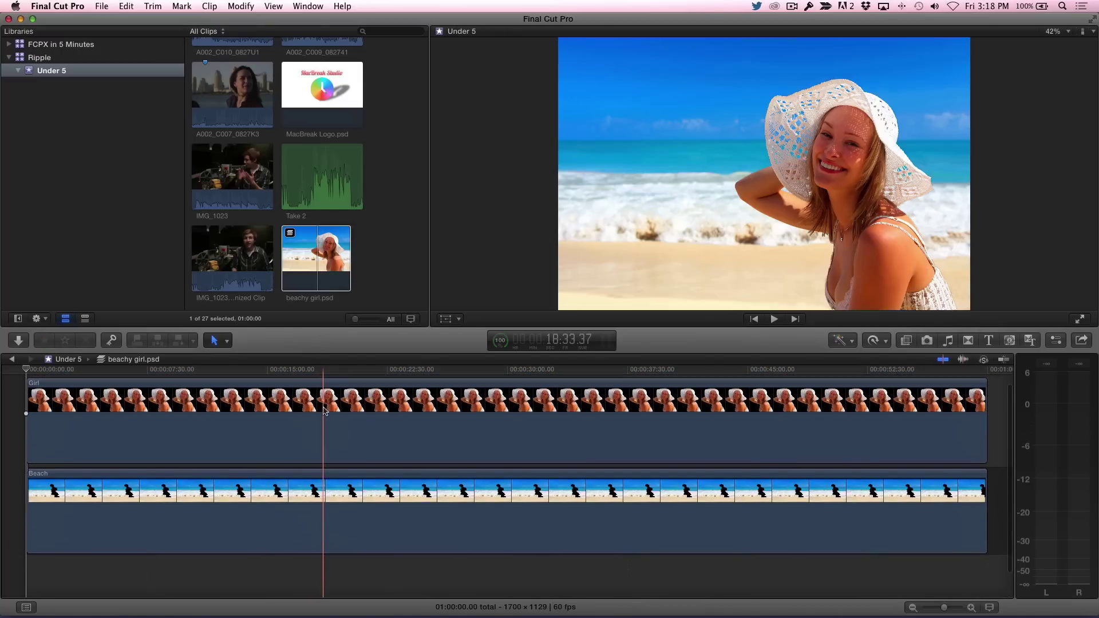
click(324, 410)
key(v)
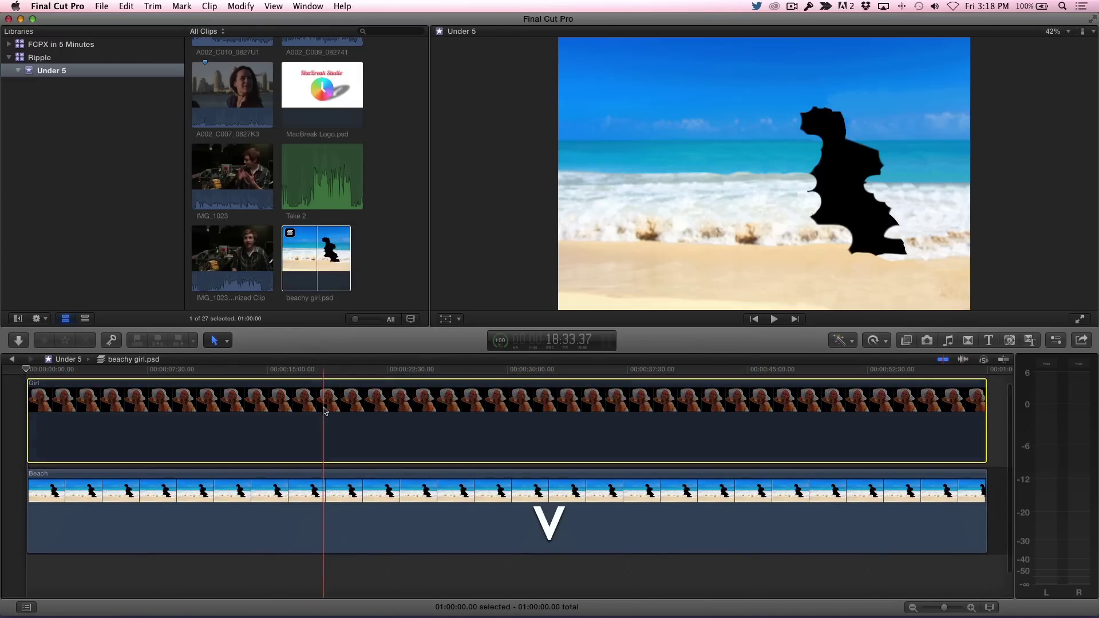
key(v)
click(319, 495)
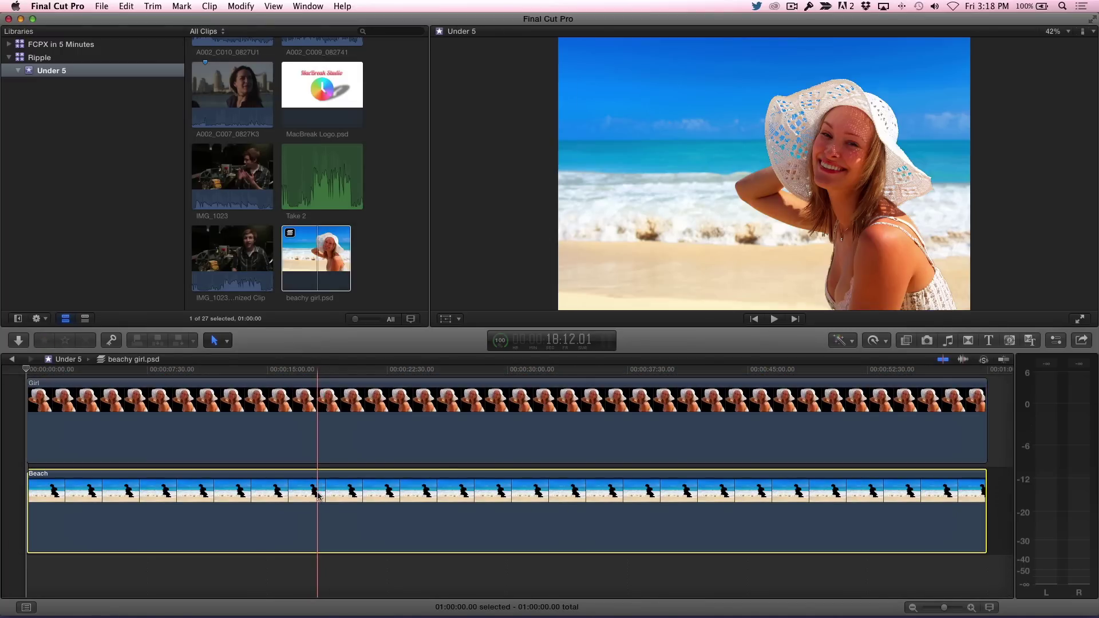
key(v)
key(v)
Blade both layers at 6:00, delete everything after it, and fit the timeline in view.
click(310, 574)
key(ctrl+p)
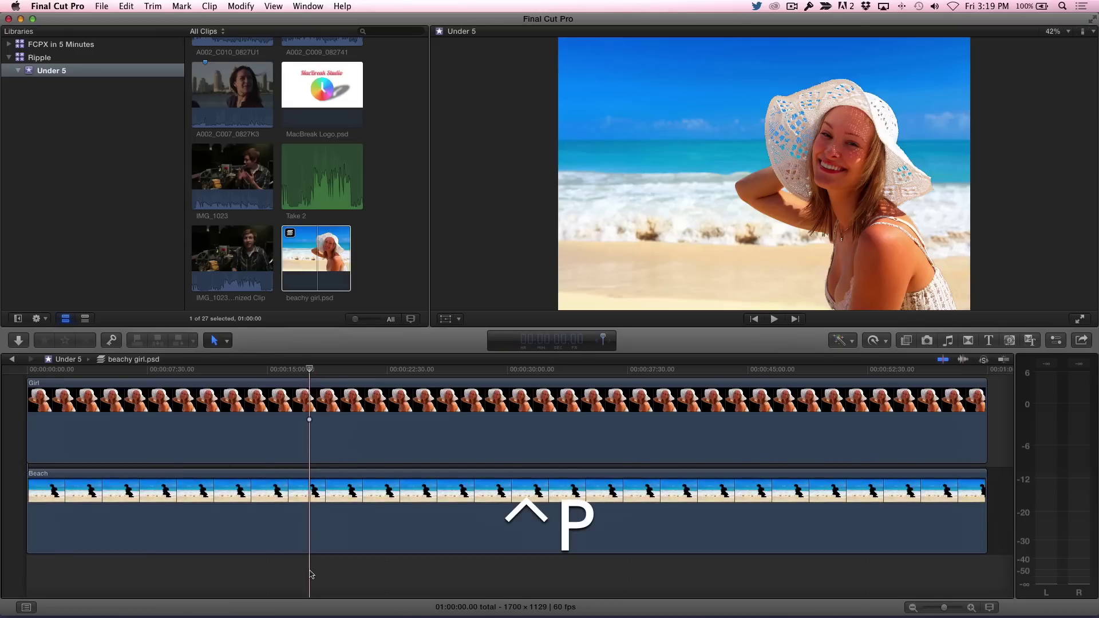
text(600)
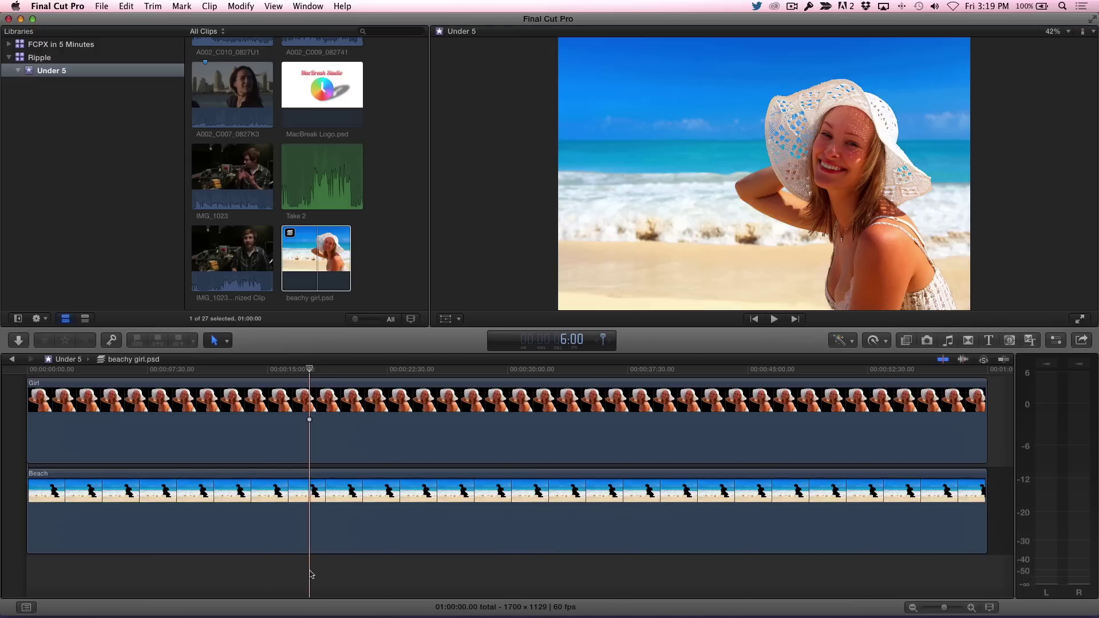
key(Return)
key(shift+super+b)
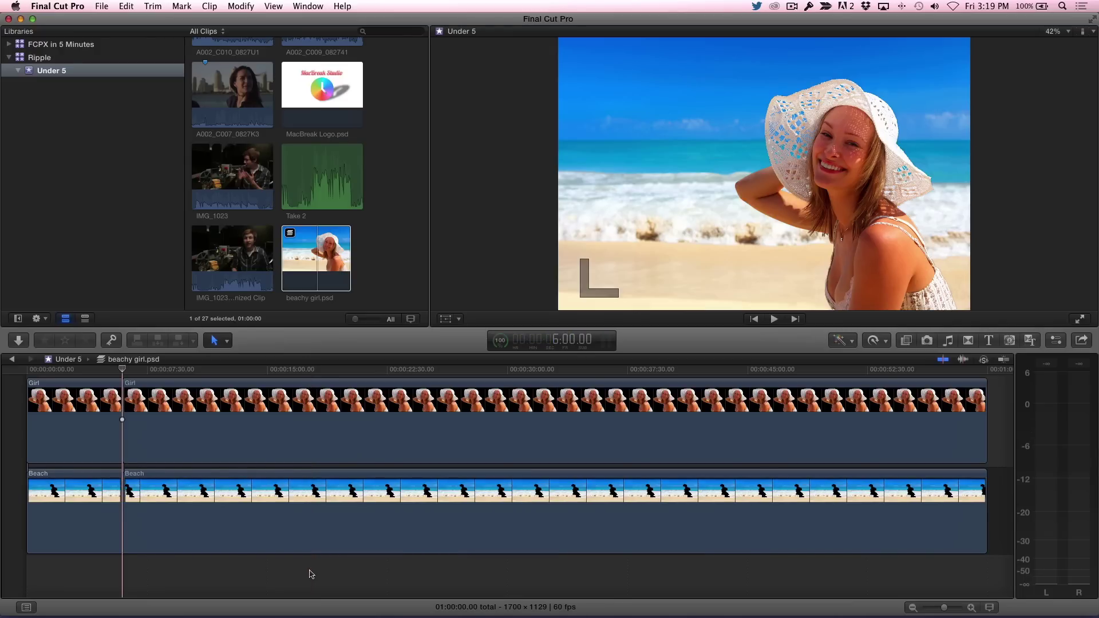
drag(309, 565, 285, 423)
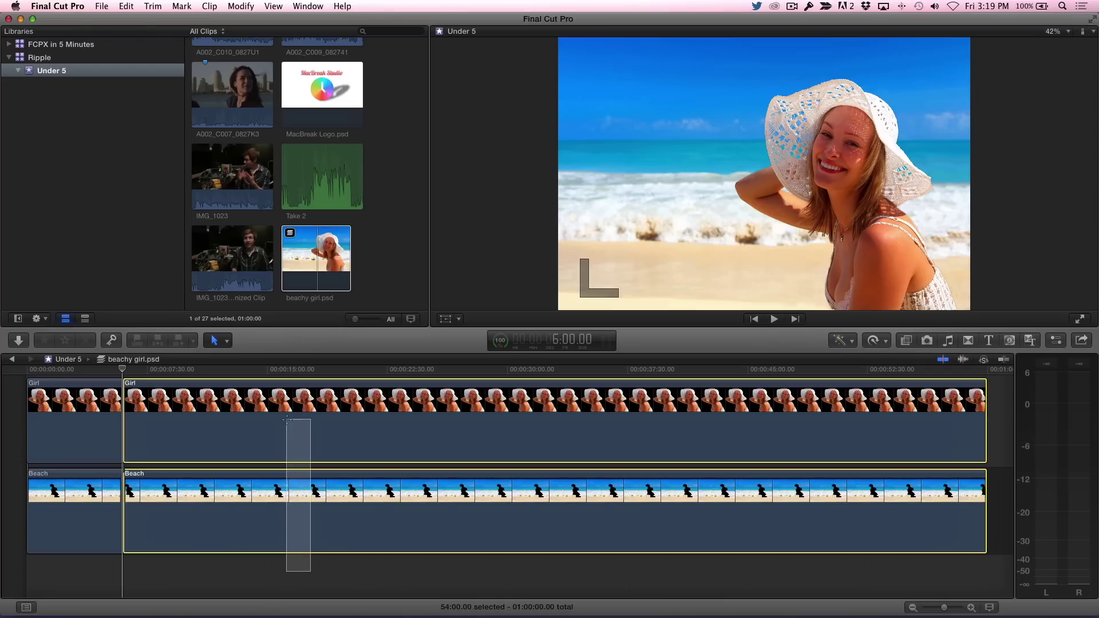
key(BackSpace)
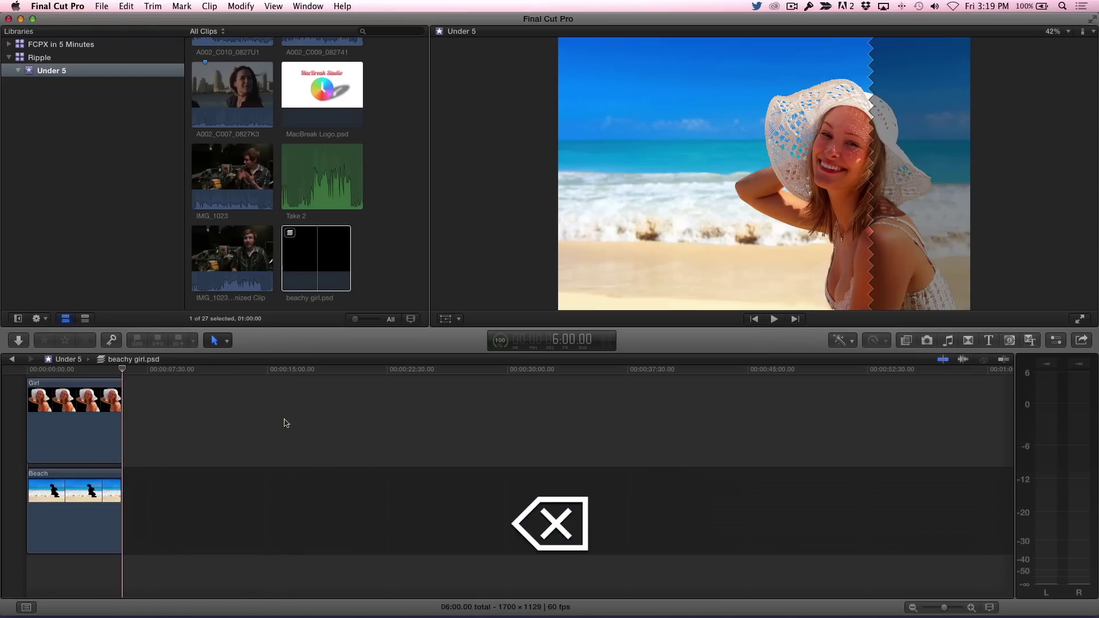
key(shift+z)
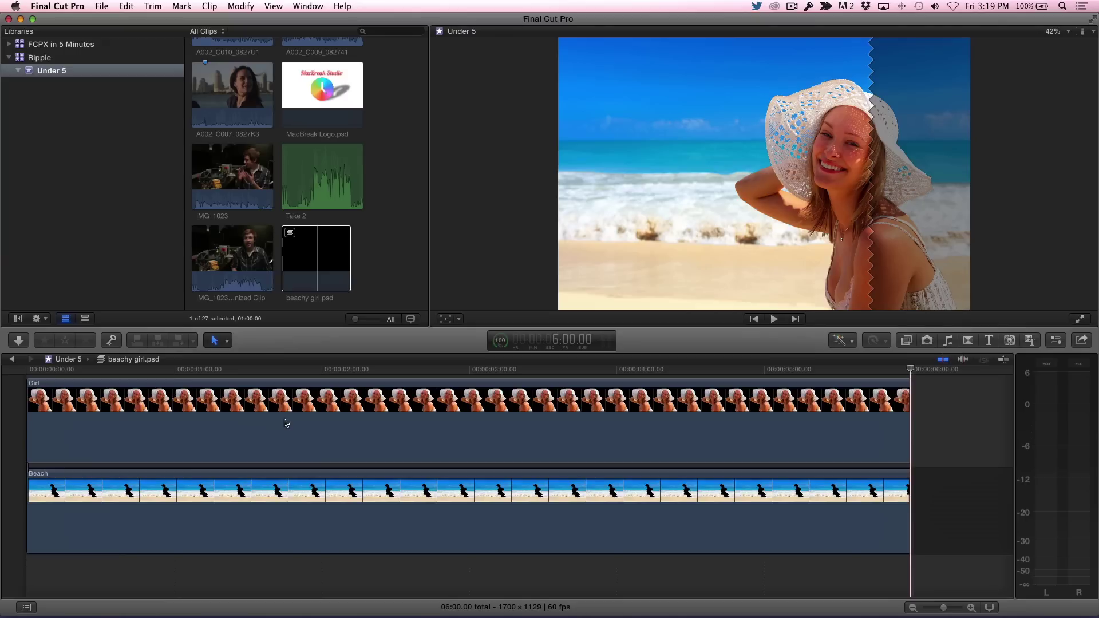
Set the Girl clip's scale to 120% on its last frame.
click(290, 423)
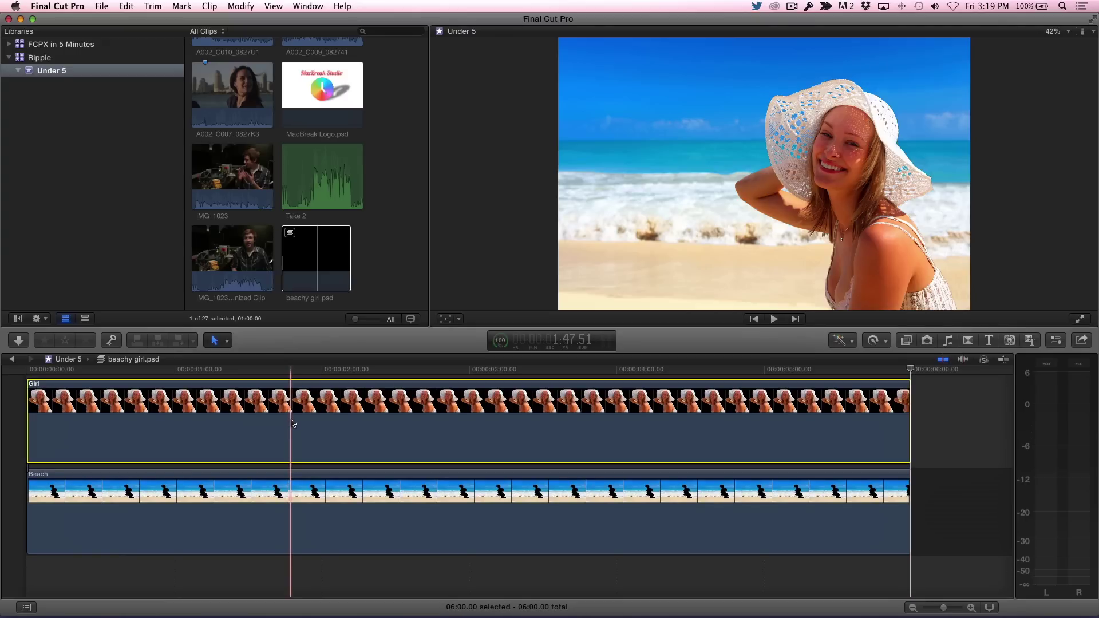
key(End)
key(Left)
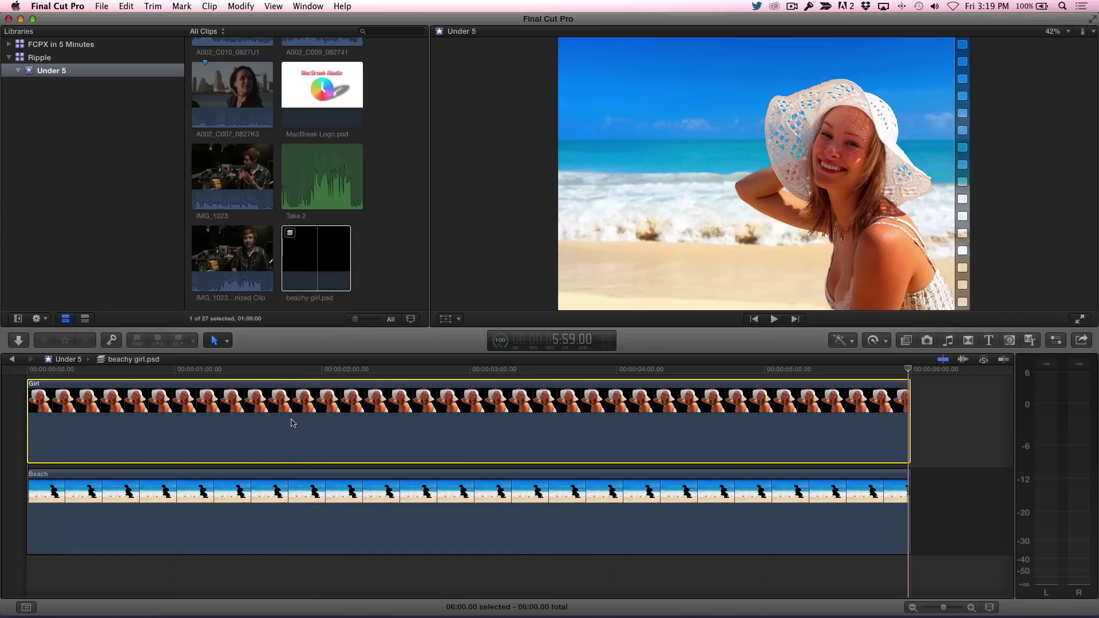
key(cmd+4)
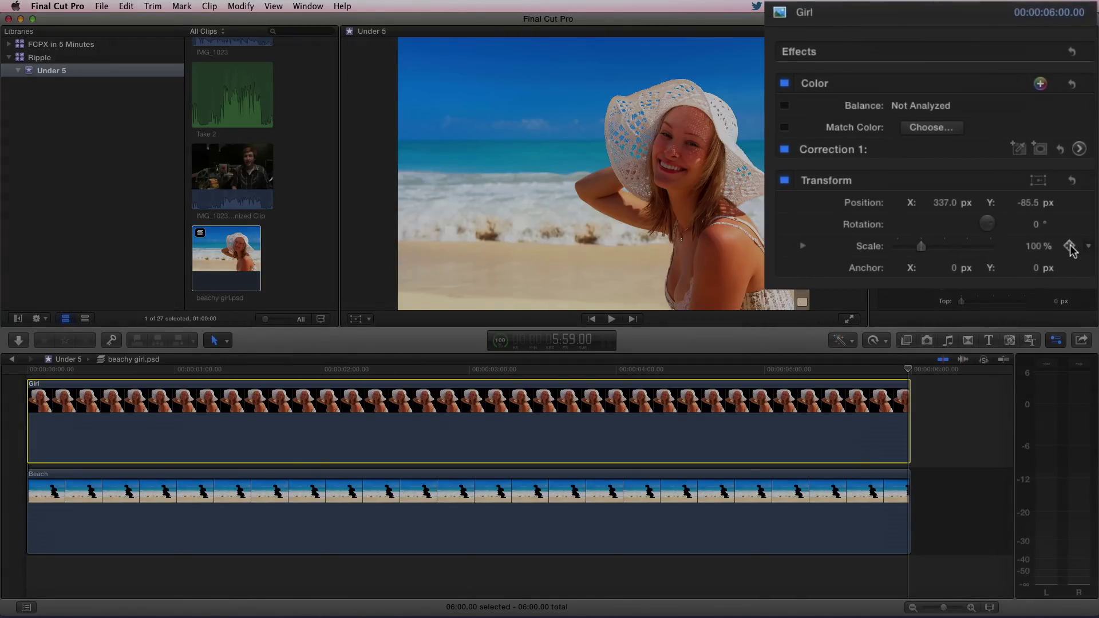
click(1039, 250)
text(1)
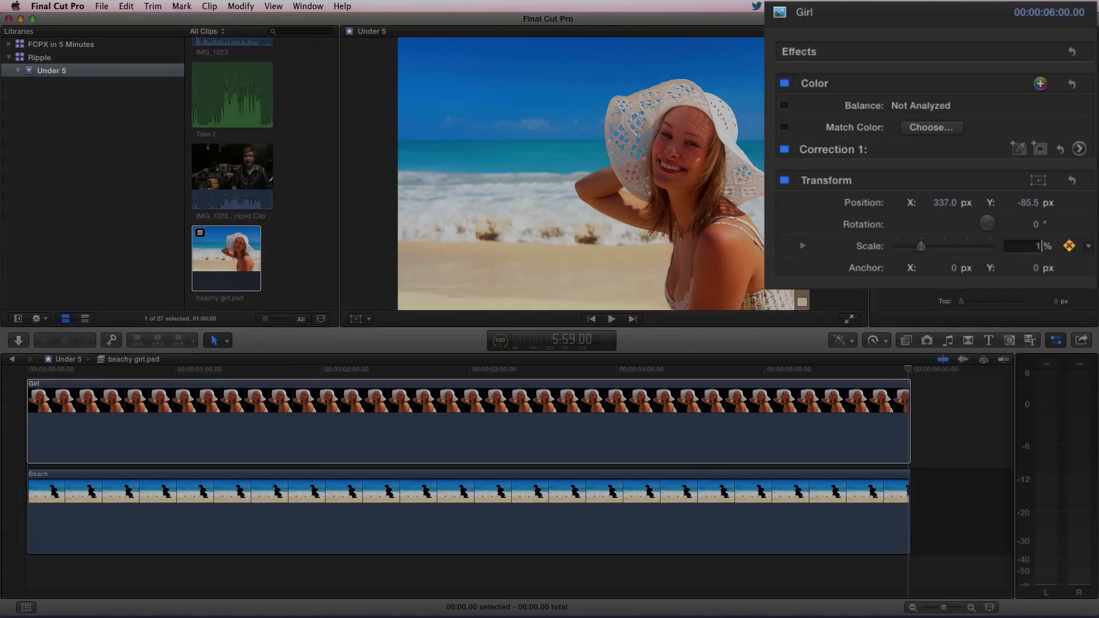
key(Return)
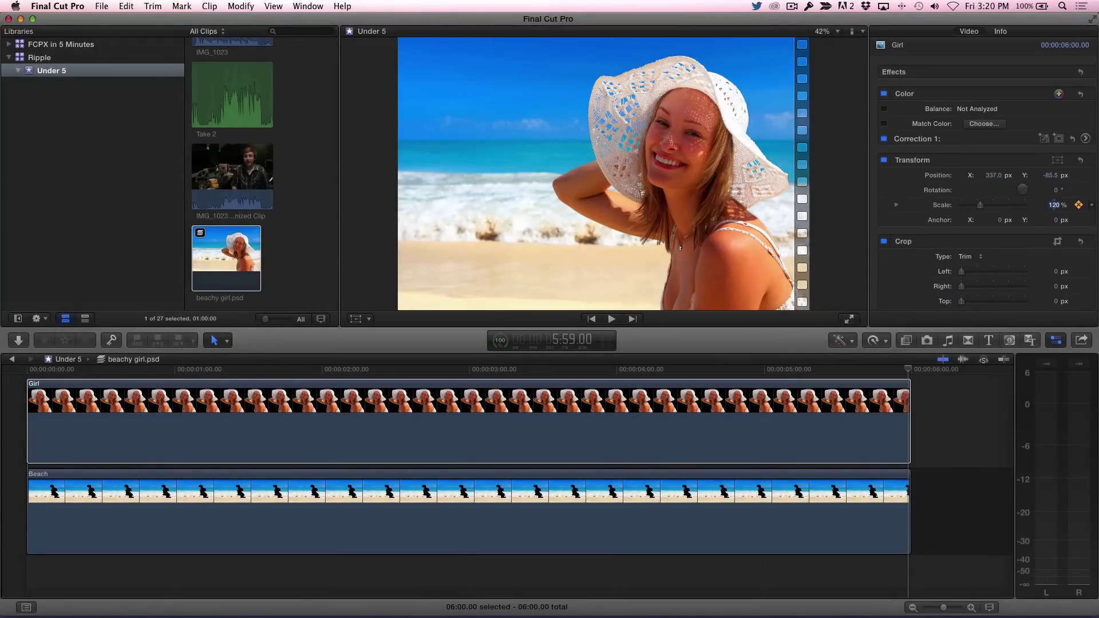
Add a 100% scale keyframe at the clip start and preview the zoom.
key(Home)
text(1)
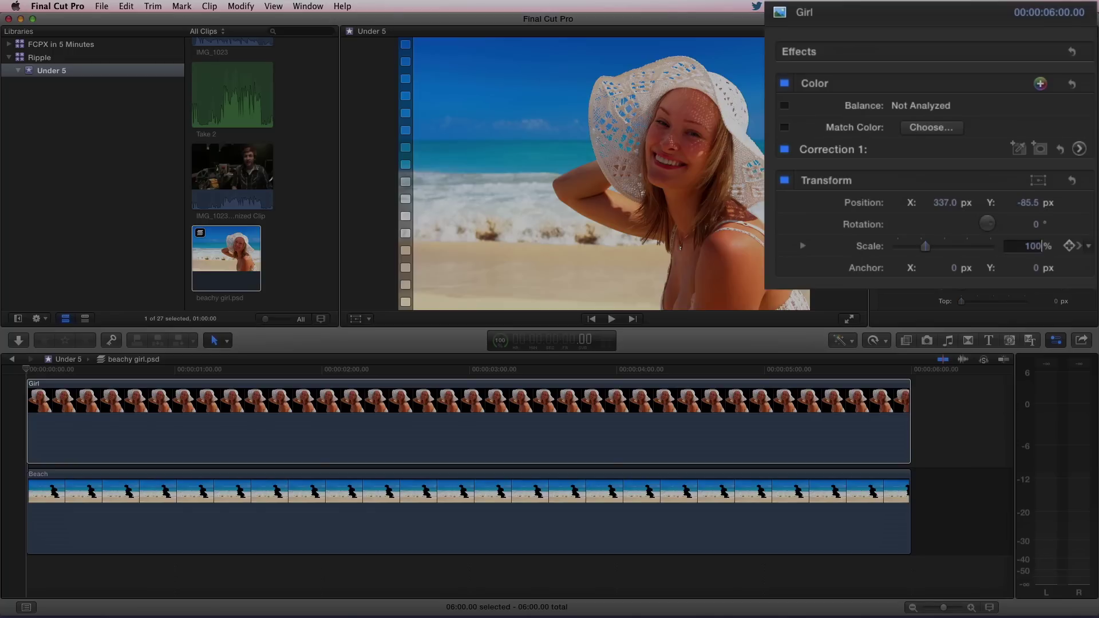
key(Return)
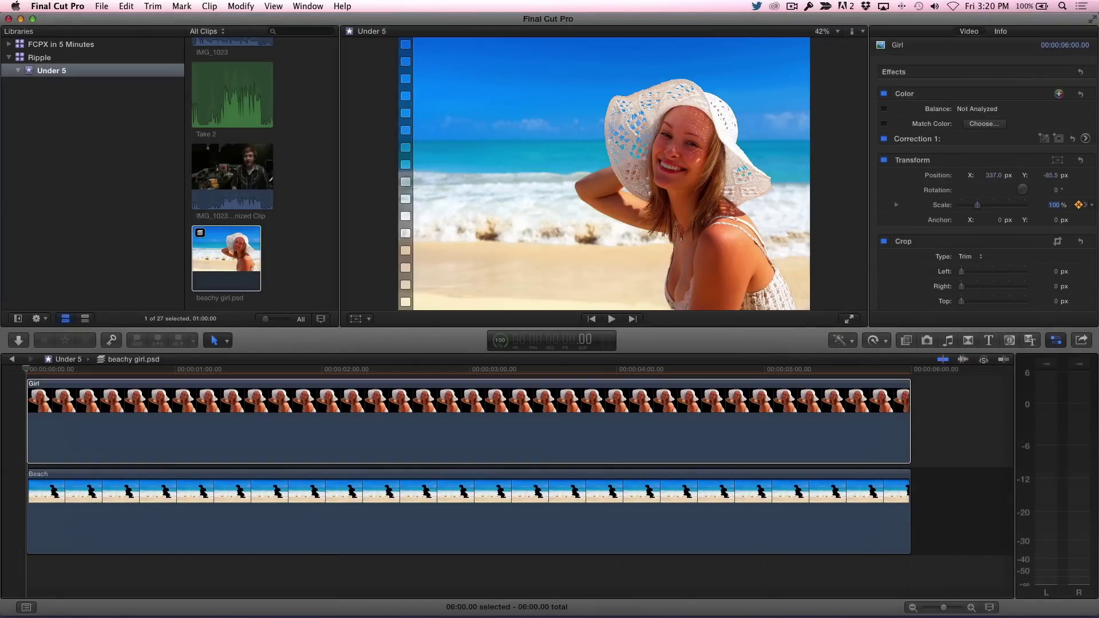
key(space)
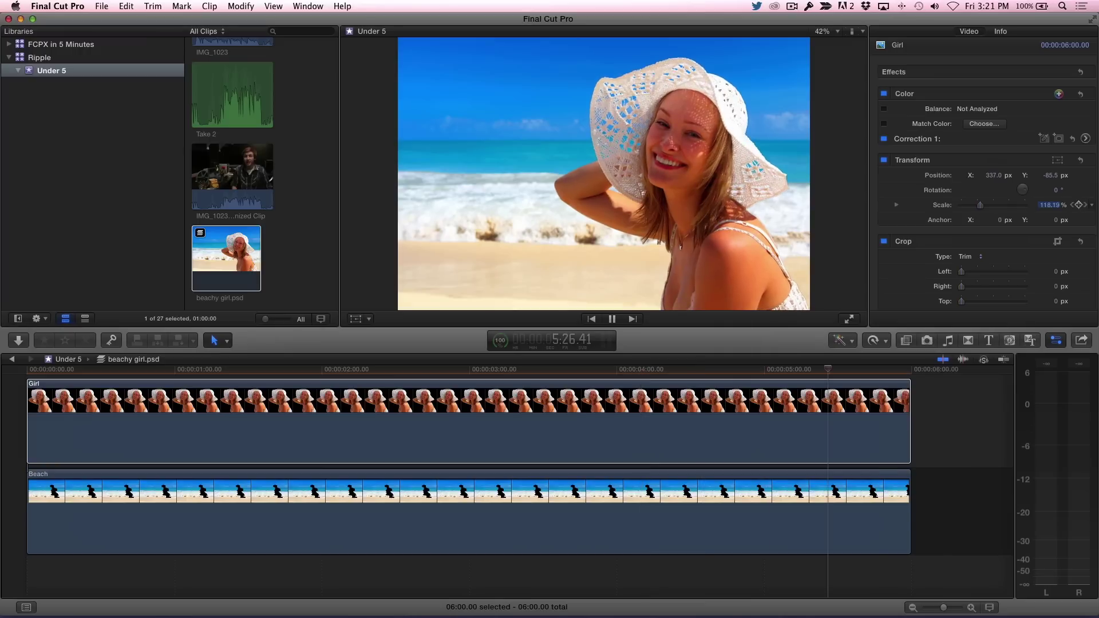
key(space)
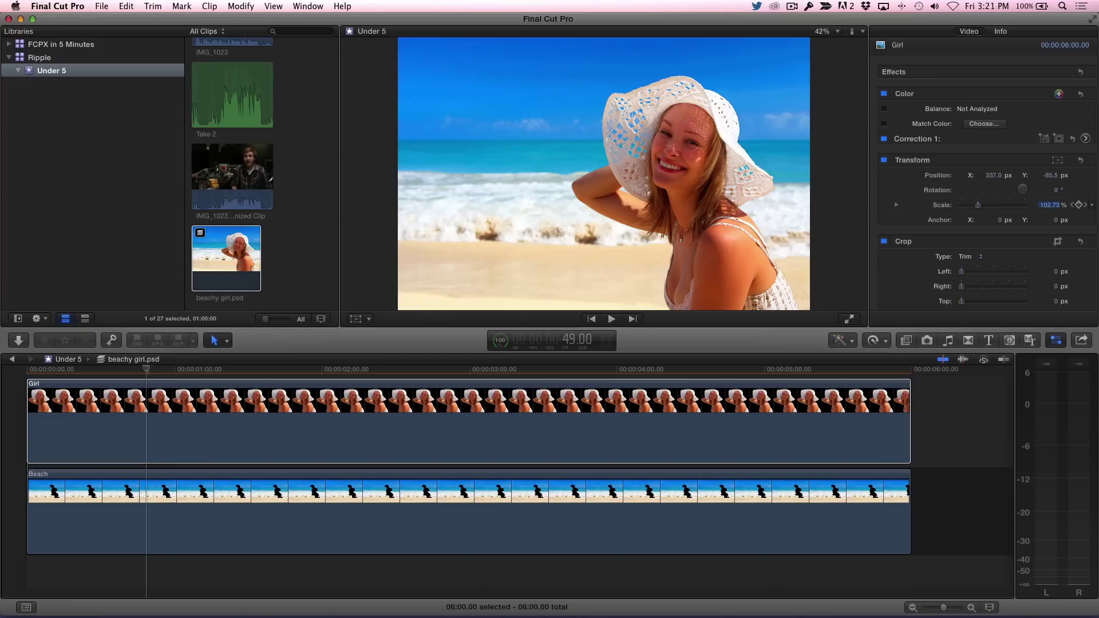
Copy the Girl clip and paste only its Scale attribute onto the Beach clip.
click(504, 406)
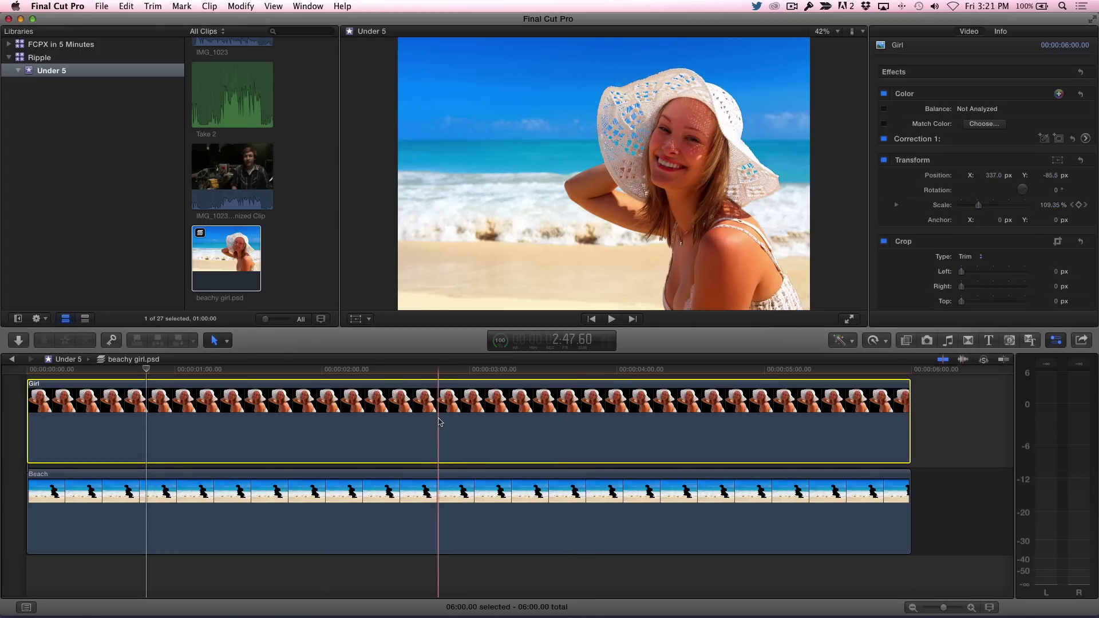
key(super)
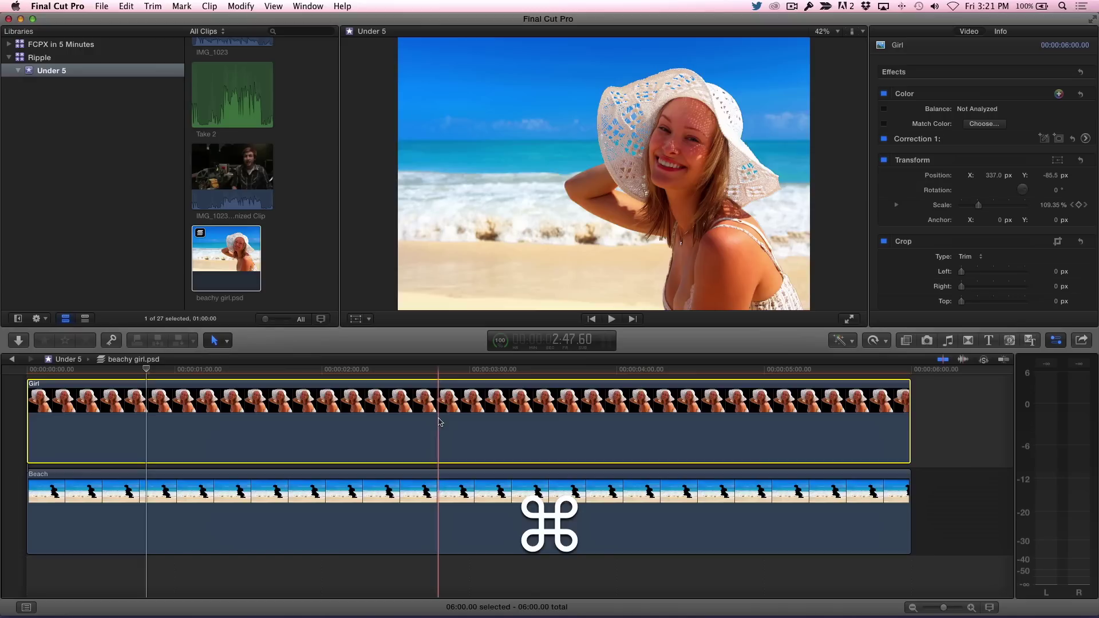
key(super+c)
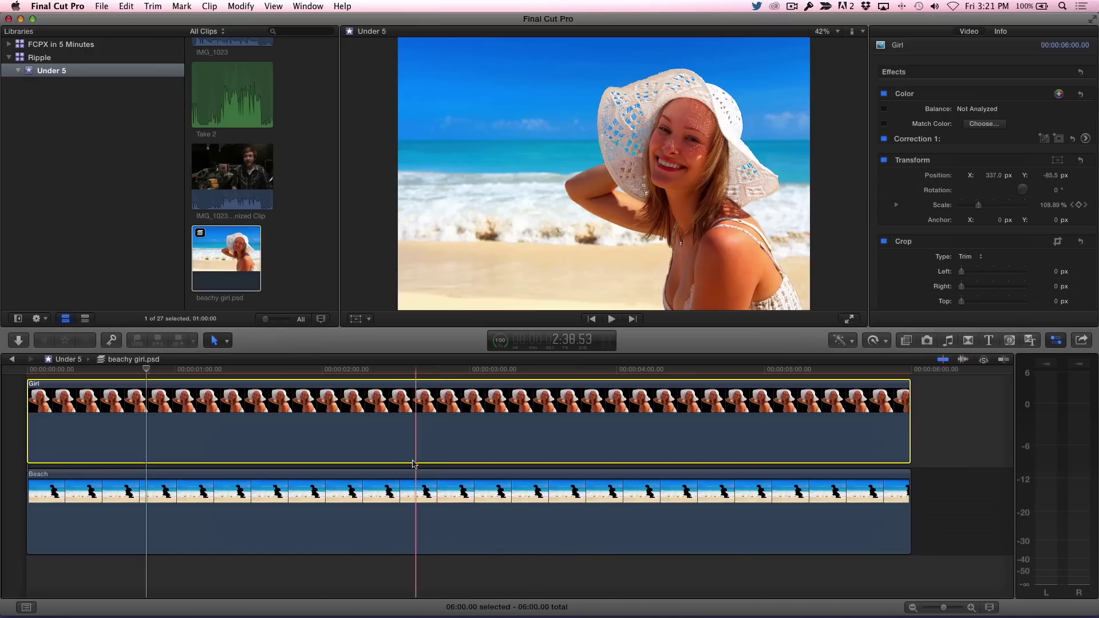
click(404, 494)
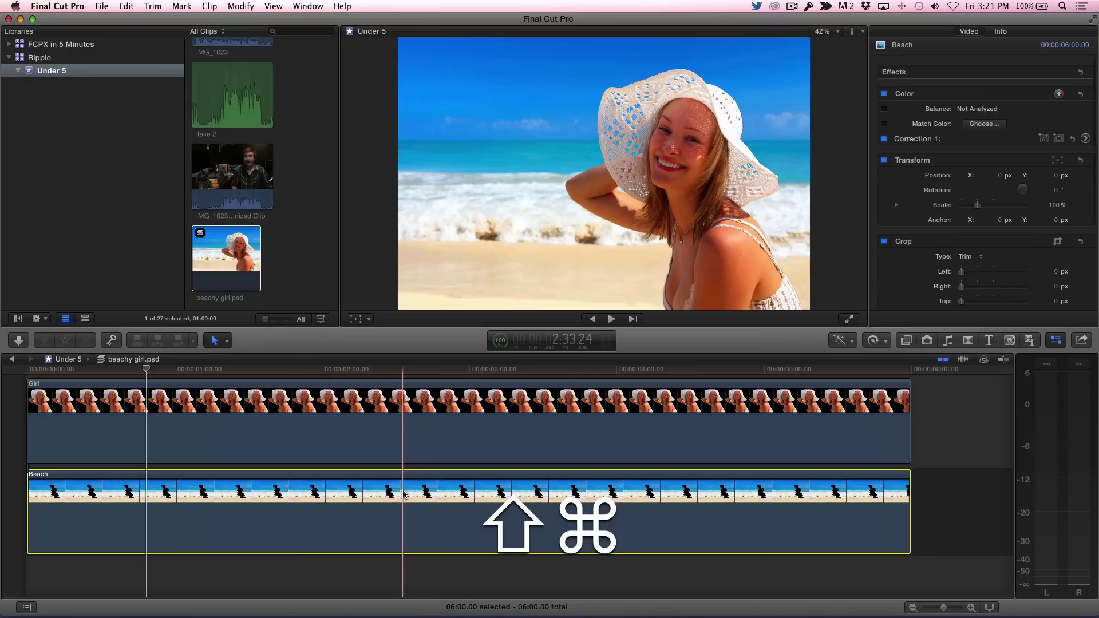
key(shift+super+v)
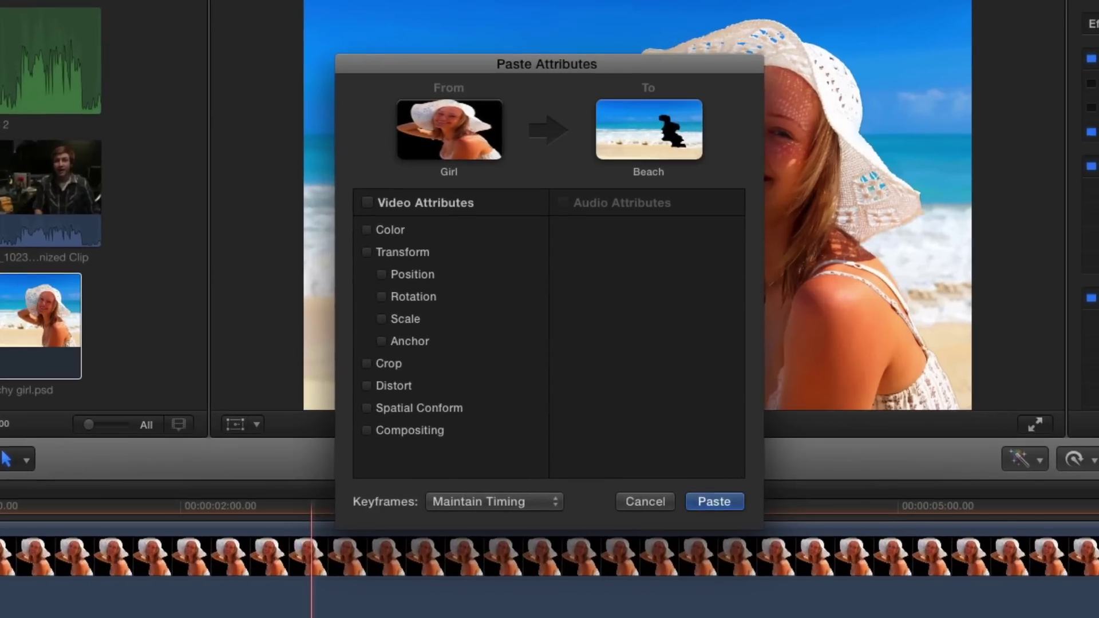
click(381, 319)
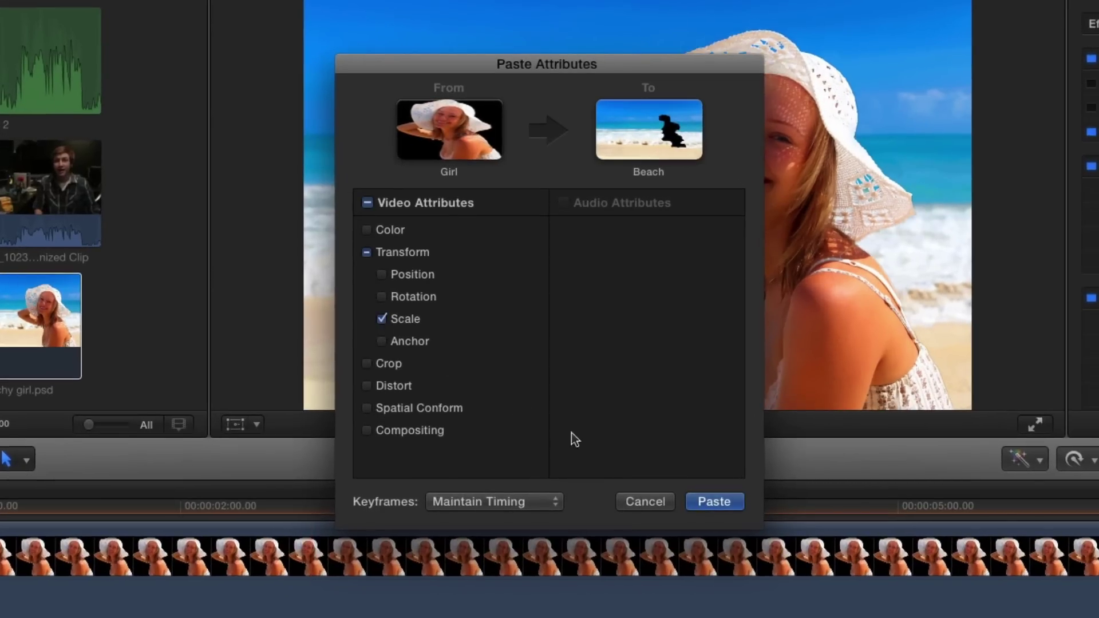
click(713, 502)
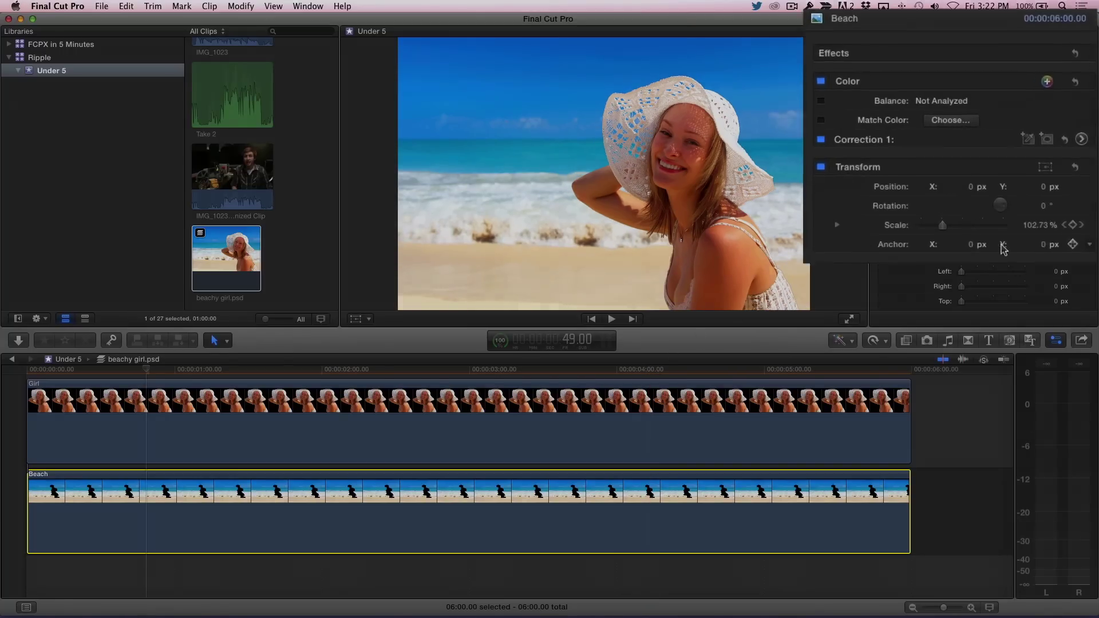
Change the Beach clip's end scale keyframe to 110% and play back both layers.
click(1079, 246)
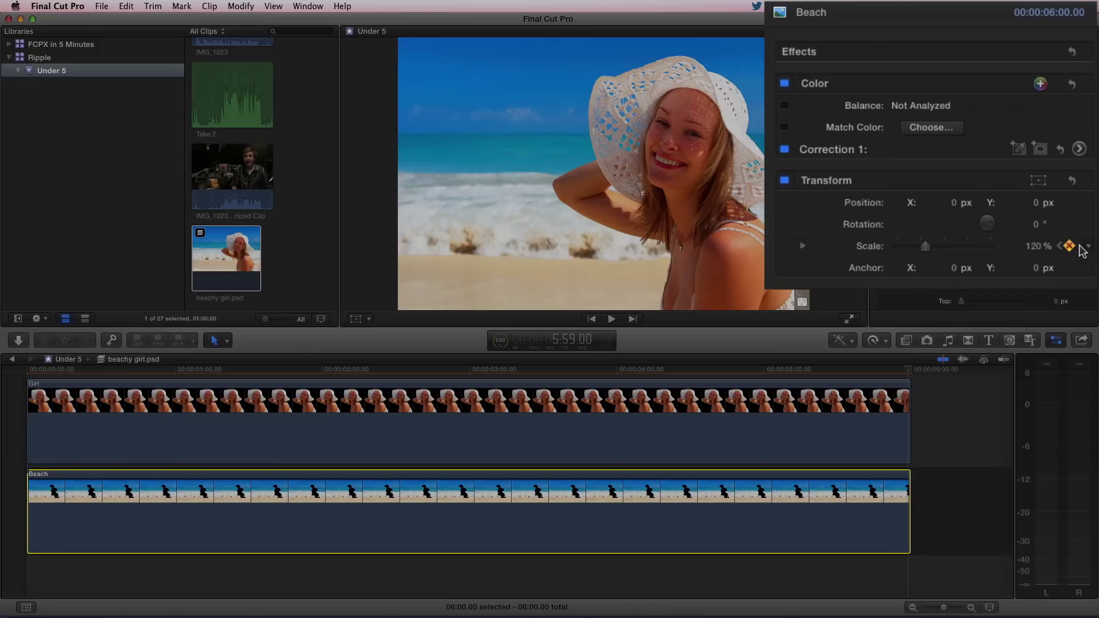
click(1033, 246)
text(110)
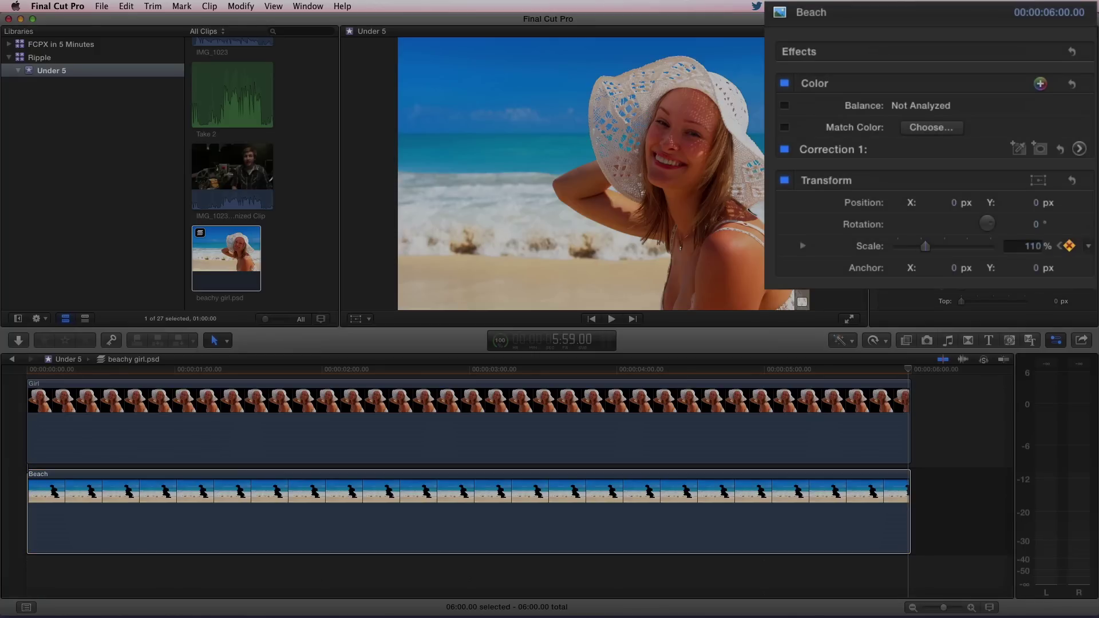
key(Return)
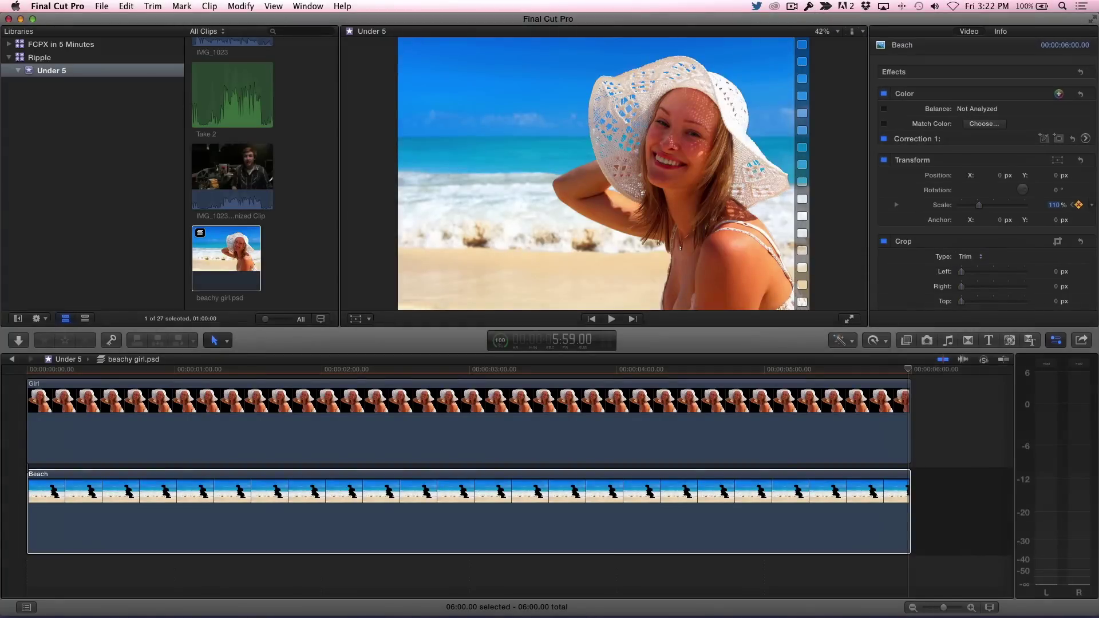
click(31, 371)
key(space)
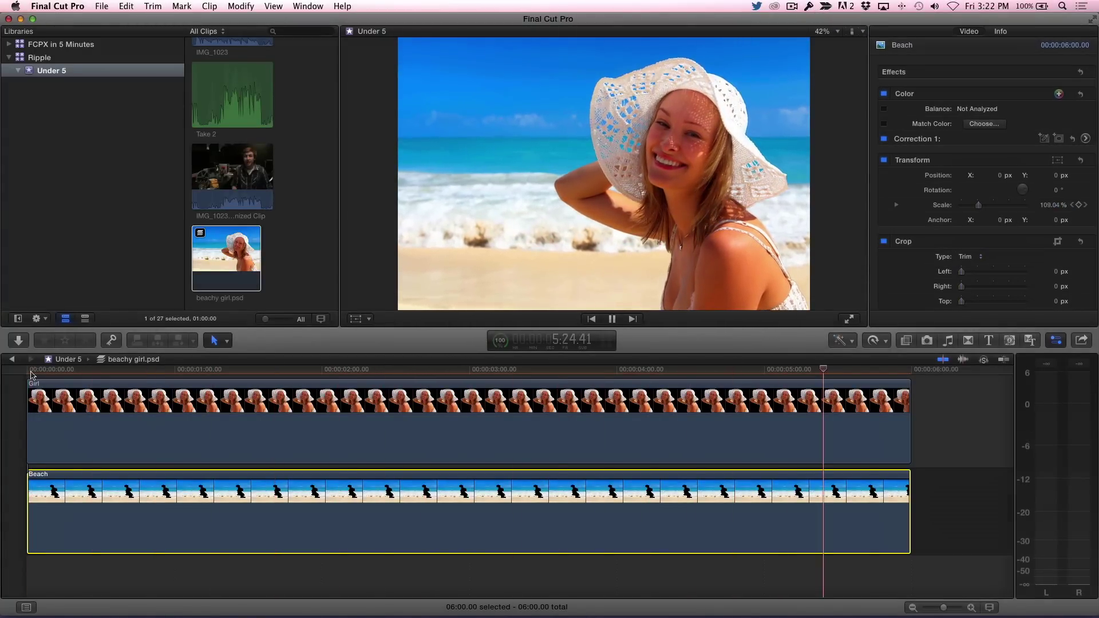
key(space)
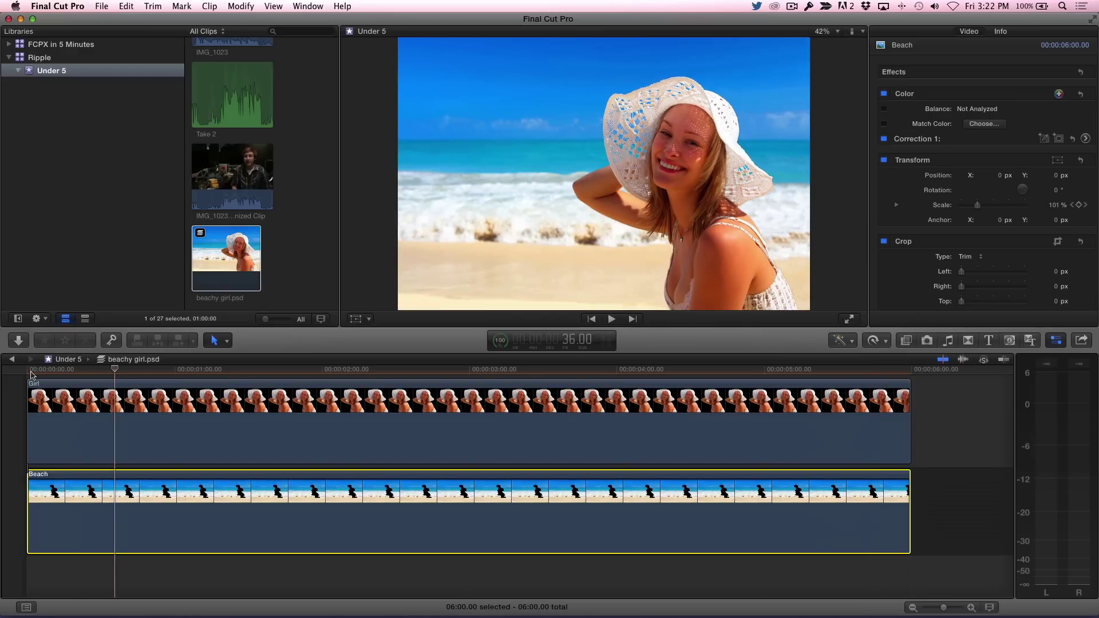
Apply the Focus blur to the Beach clip and keyframe Amount at 15.78 on its last frame.
key(super+5)
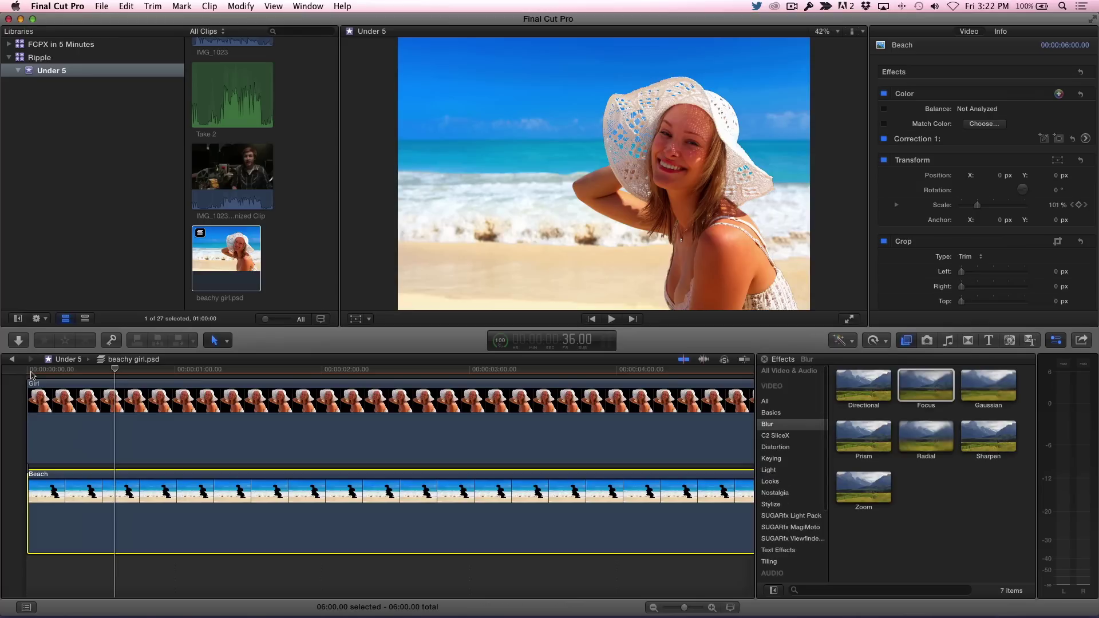
drag(925, 384, 416, 522)
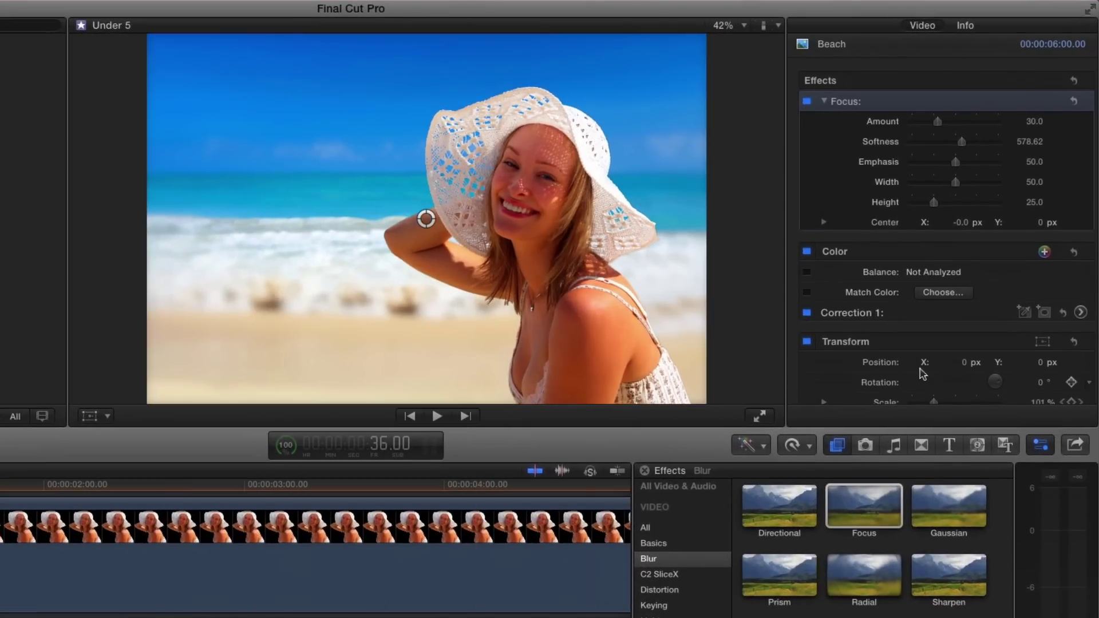
scroll(944, 370, down, 2)
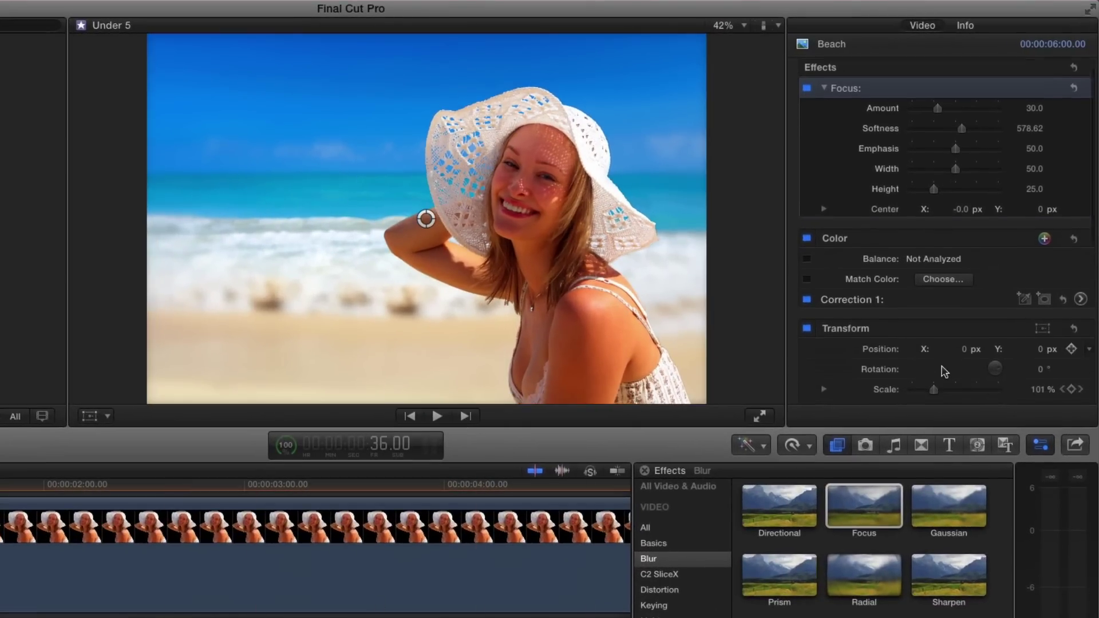
scroll(955, 372, down, 2)
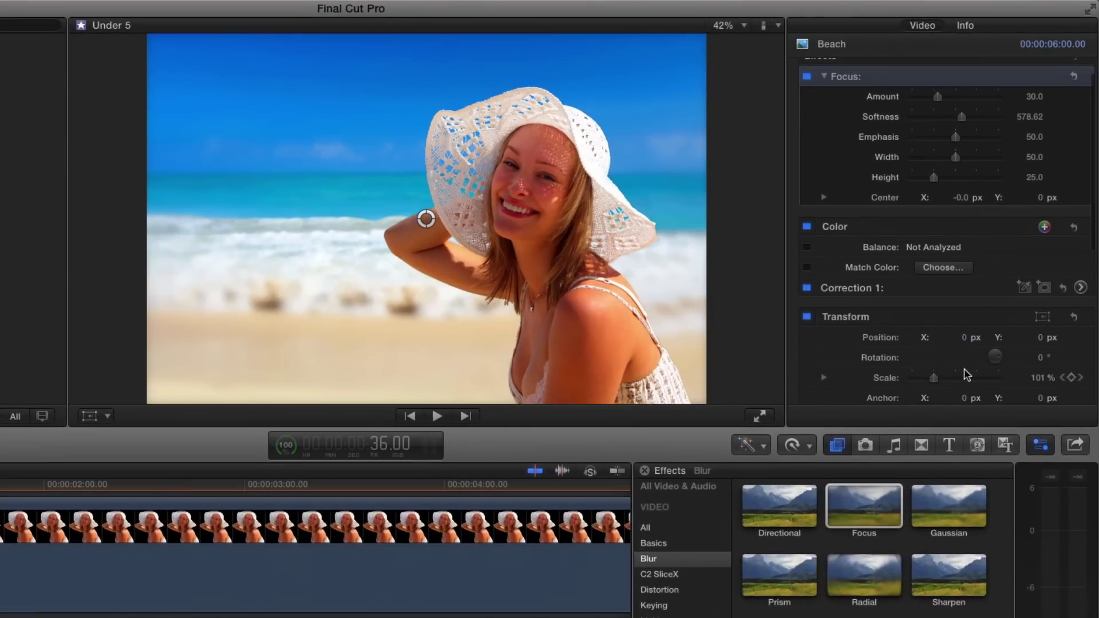
click(1080, 379)
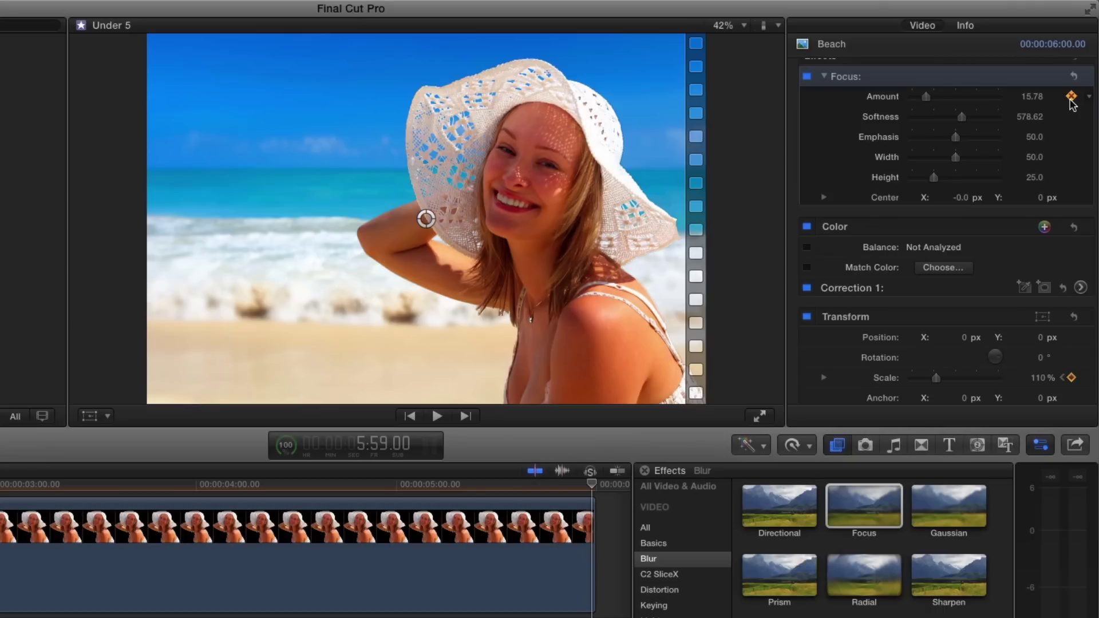
Lower the focus centre at the end, then set Amount and Center Y to 0 at the start.
mouse_move(1039, 198)
drag(1040, 200, 1040, 238)
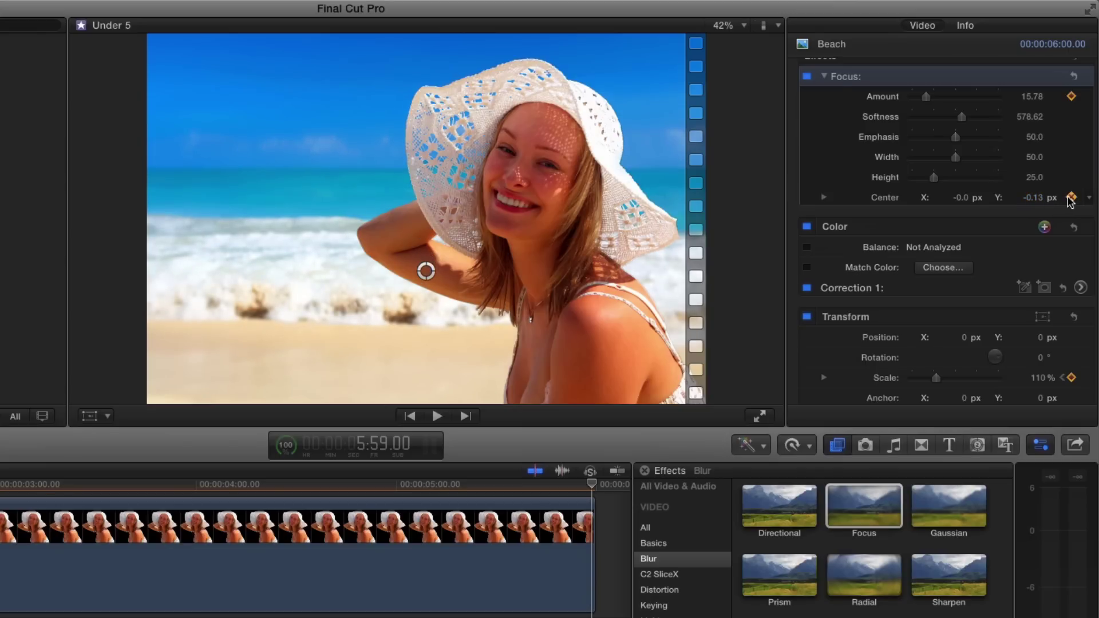
key(Home)
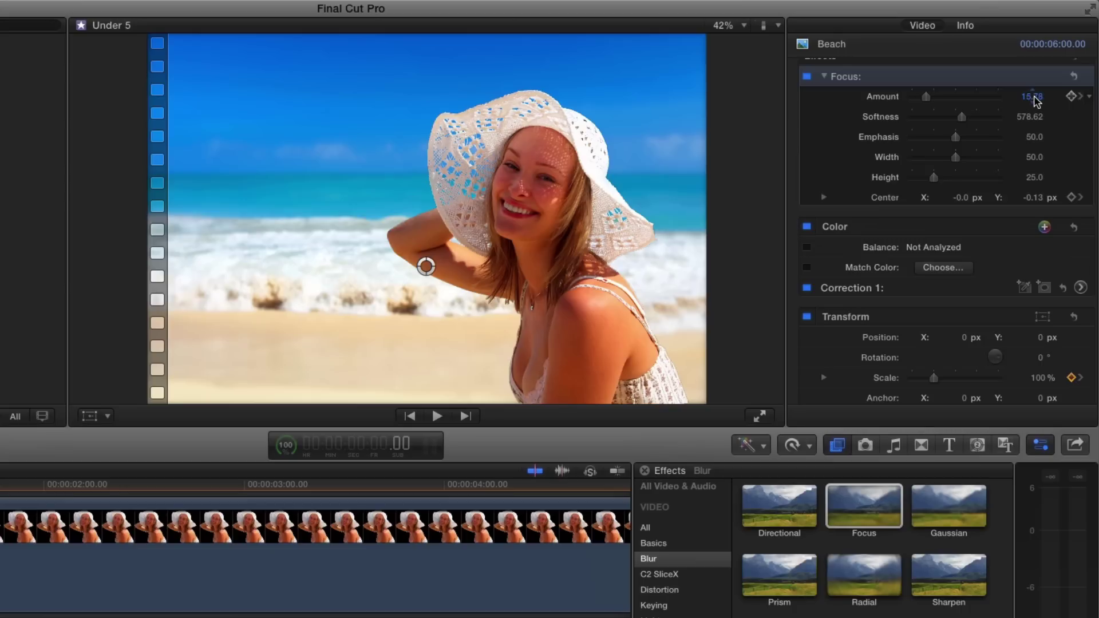
click(1032, 96)
text(0)
click(1034, 197)
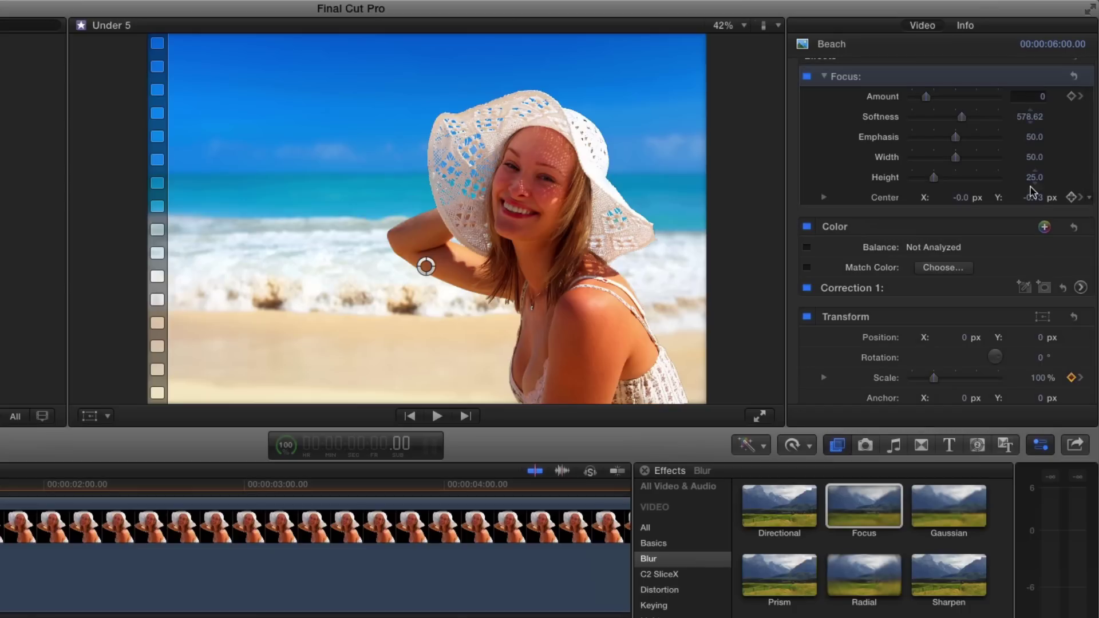
text(0)
key(Return)
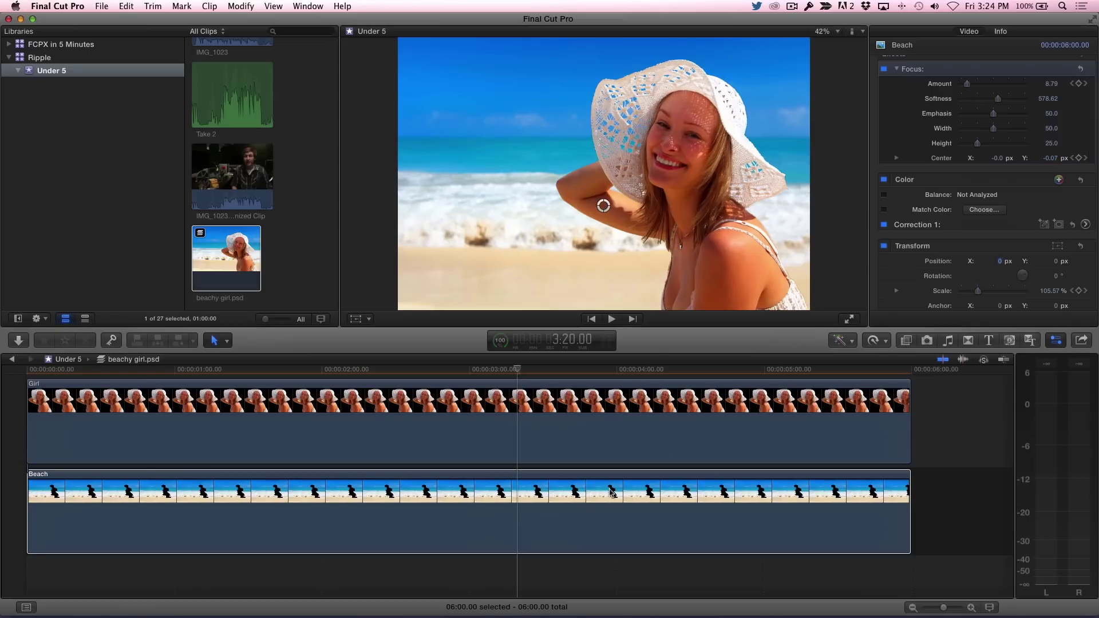
Show the Beach clip's animation lanes and drag the Focus and Transform end keyframes to about 04:30.
click(522, 520)
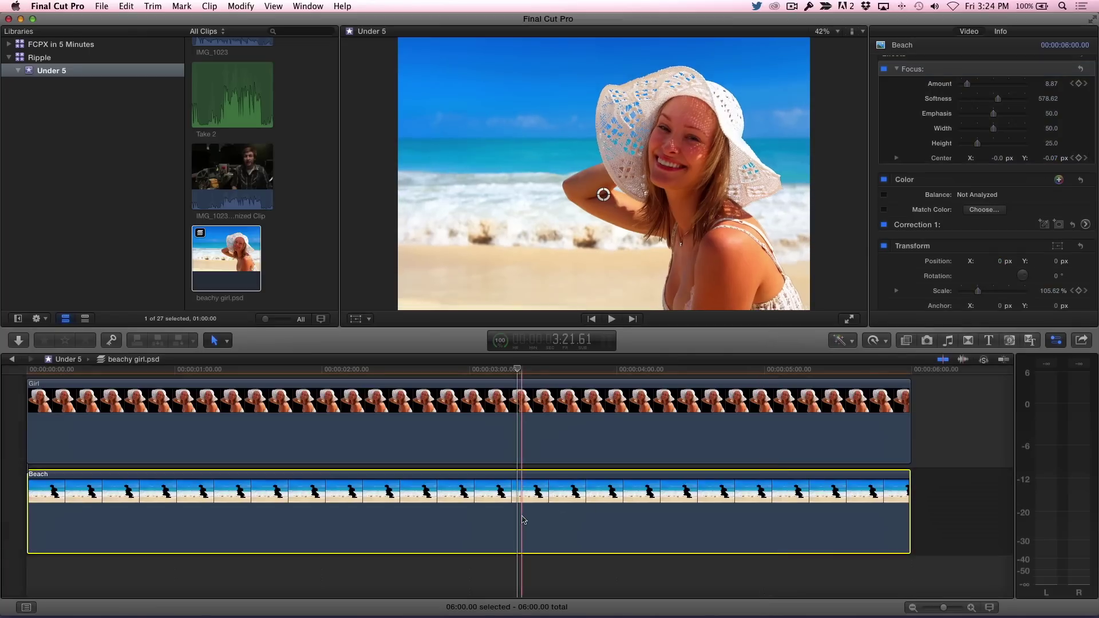
key(ctrl+v)
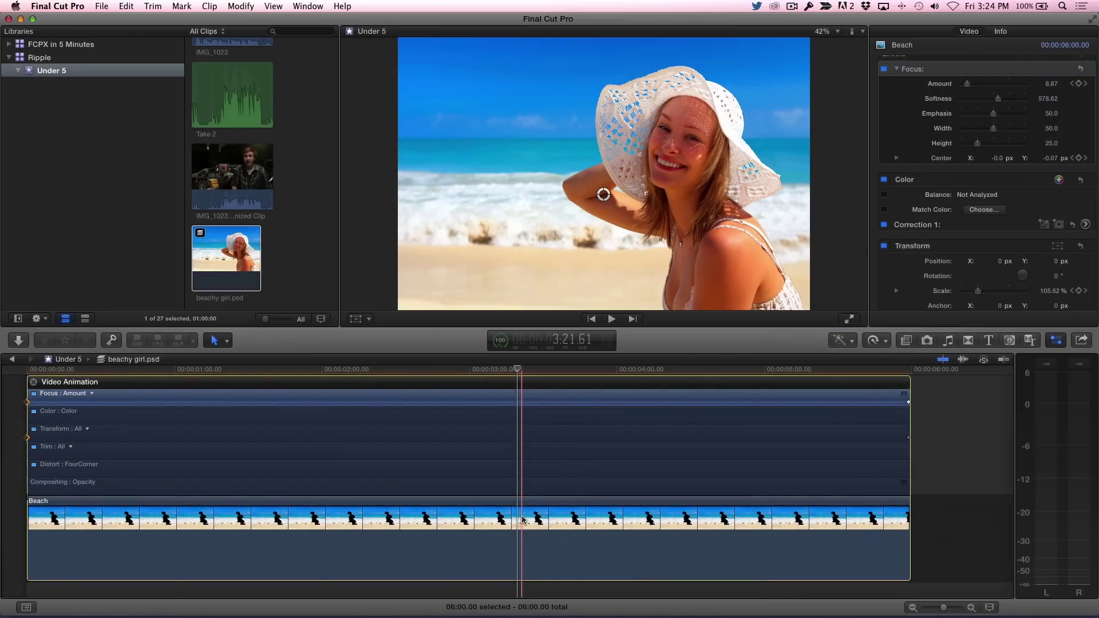
drag(908, 402, 687, 402)
drag(908, 438, 690, 437)
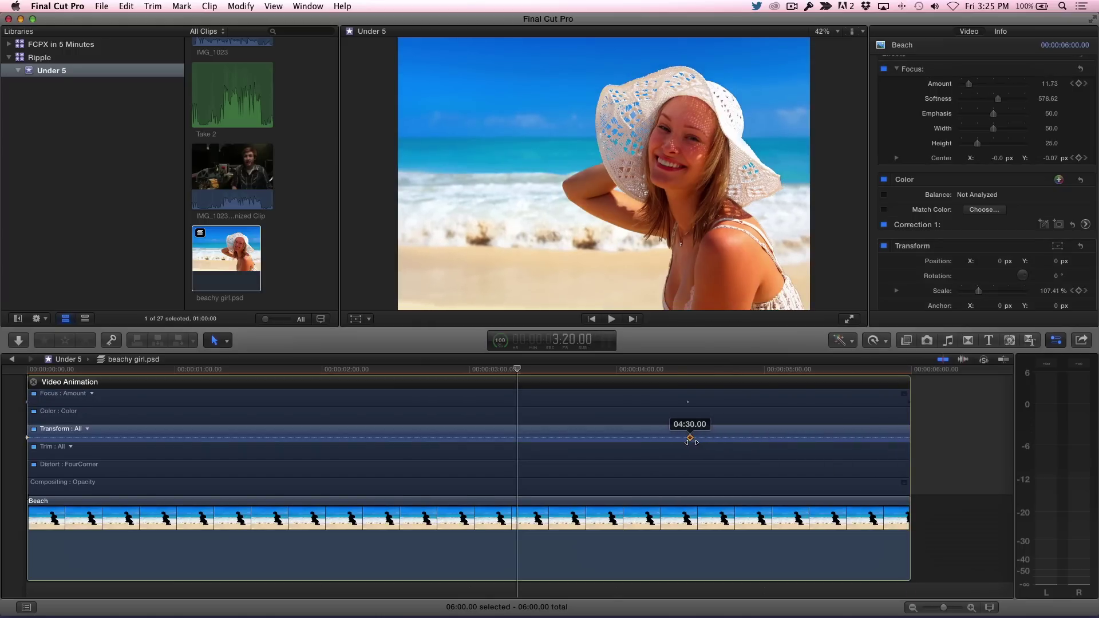
key(space)
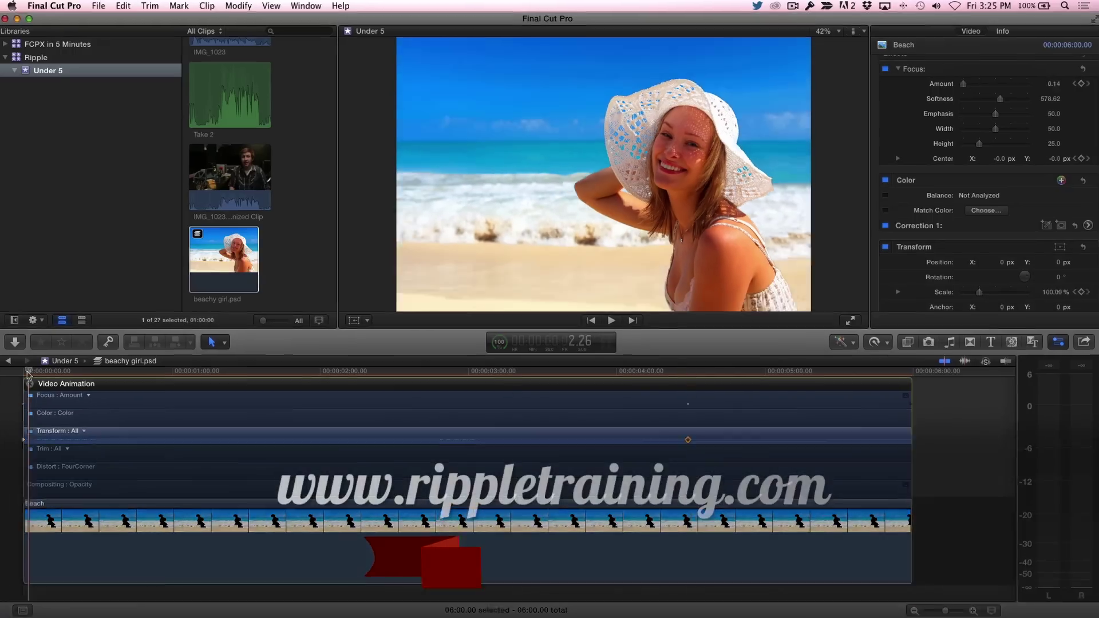